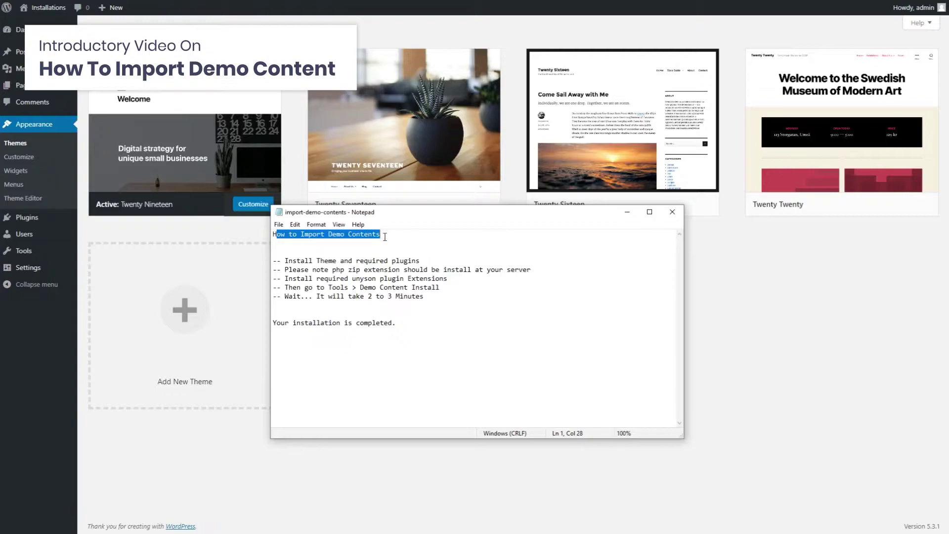
# - Extract the doctreat main-file archive onto the desktop and place the extracted folder below the archive
pyautogui.click(280, 263)
pyautogui.moveTo(280, 263); pyautogui.dragTo(428, 260)
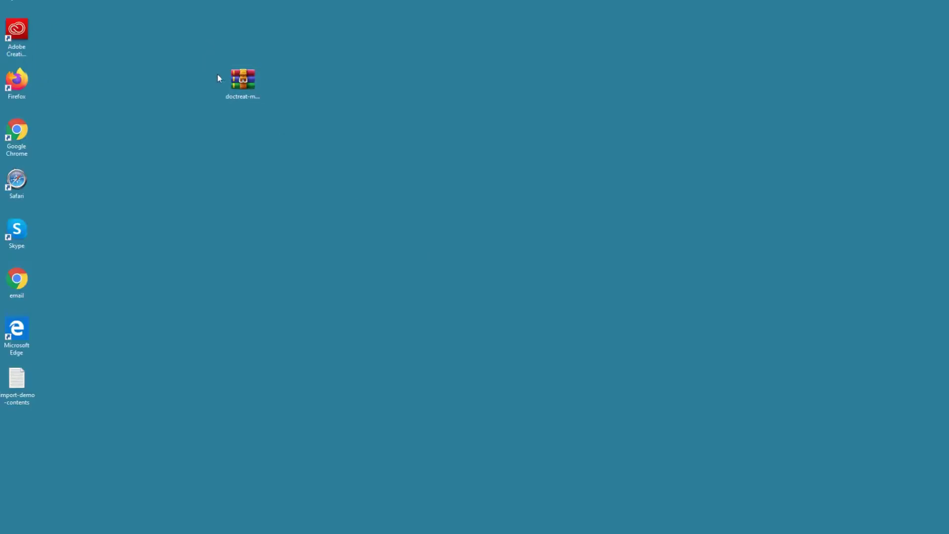
pyautogui.click(227, 76)
pyautogui.rightClick(243, 88)
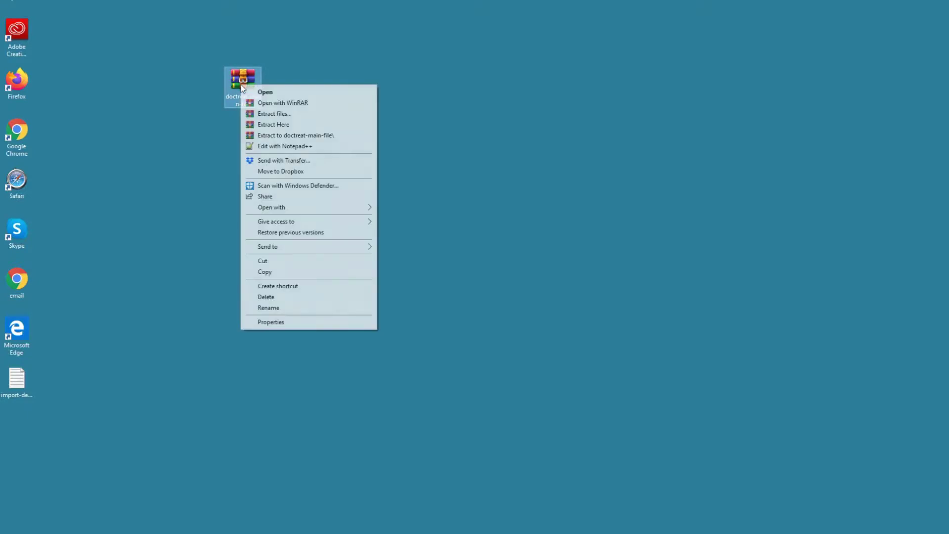
pyautogui.click(255, 124)
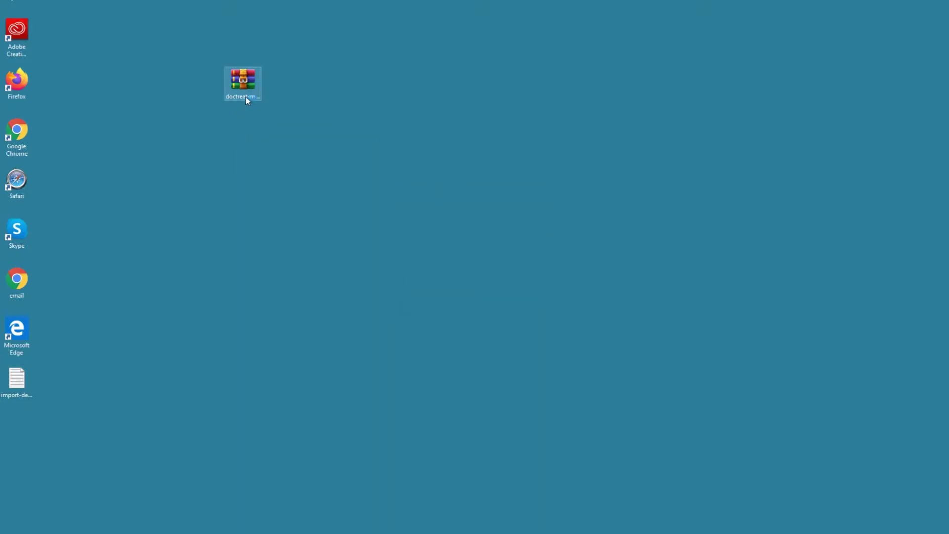
pyautogui.moveTo(20, 433); pyautogui.dragTo(250, 179)
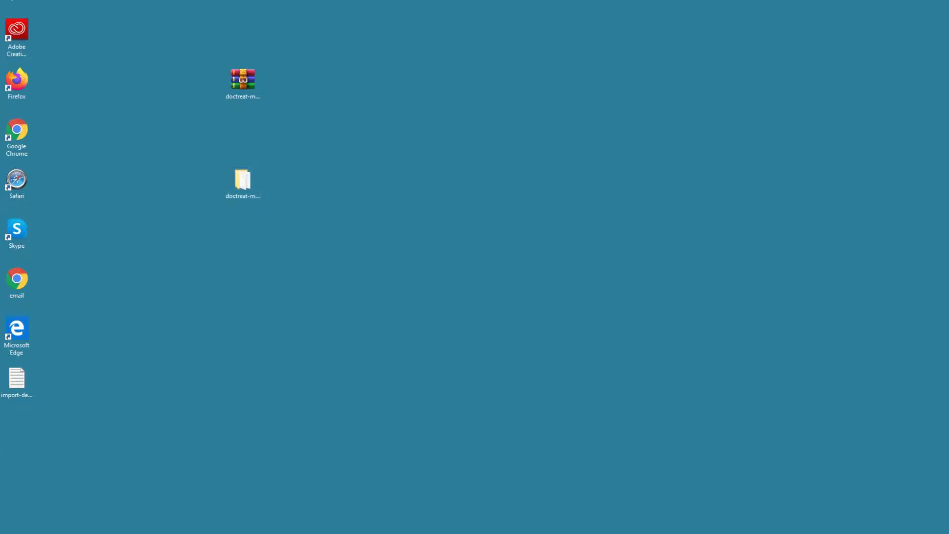
# - Open the extracted doctreat-main-file folder and review its contents, from the doctreat theme archive to theme_options.json
pyautogui.doubleClick(242, 180)
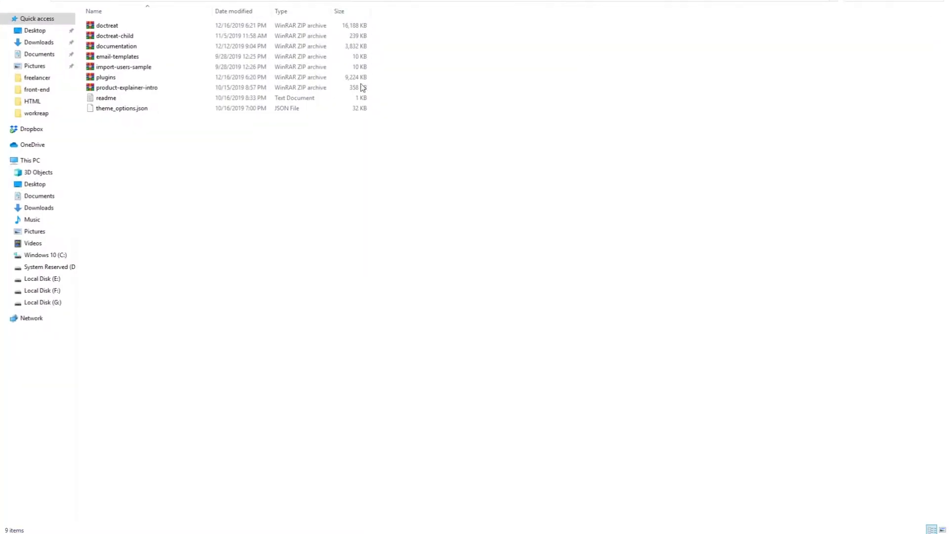
pyautogui.click(116, 25)
pyautogui.click(116, 35)
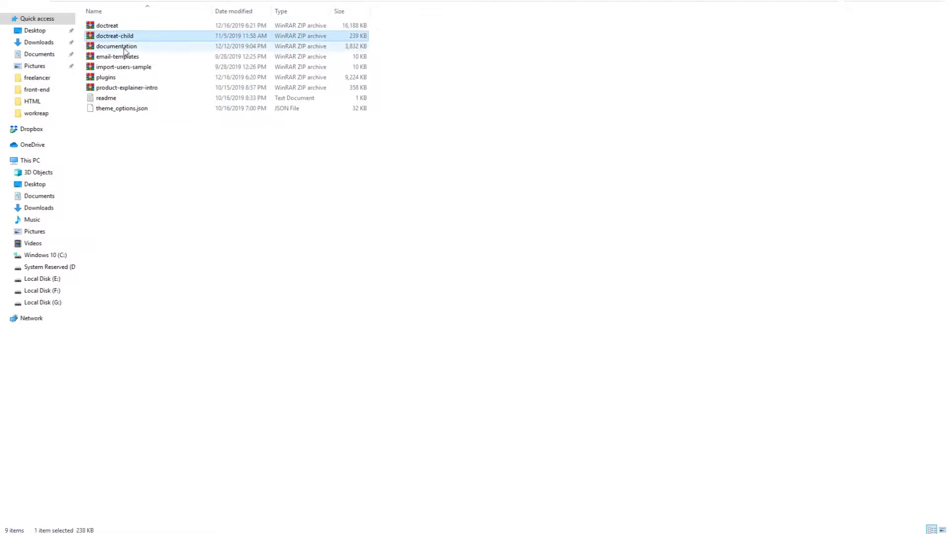
pyautogui.click(122, 57)
pyautogui.click(122, 67)
pyautogui.click(111, 77)
pyautogui.click(109, 88)
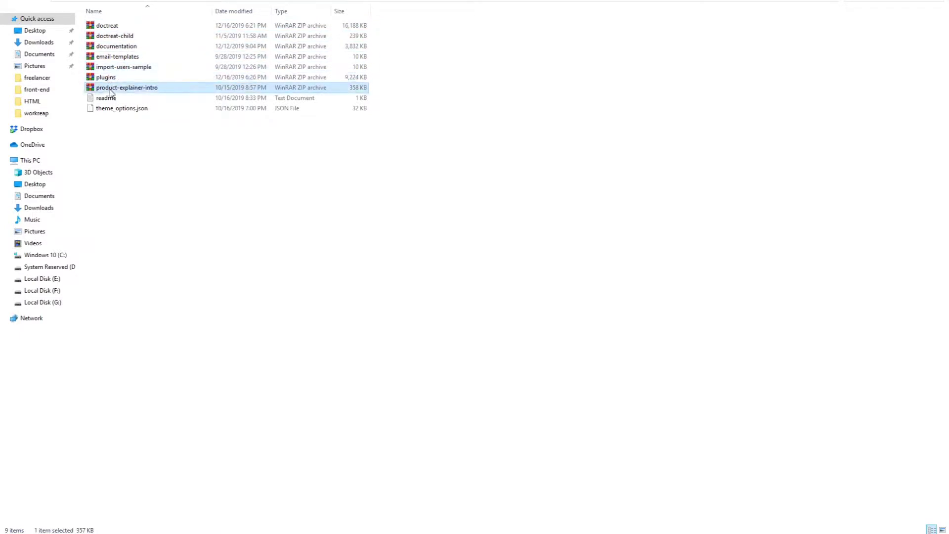
pyautogui.click(113, 98)
pyautogui.click(112, 108)
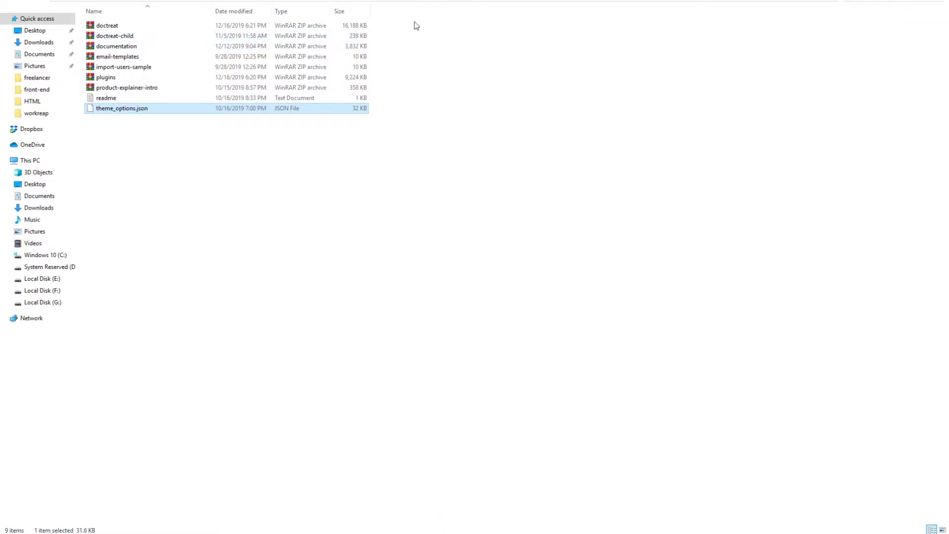
# - Get the extracted folder's path and switch to WordPress in the browser to open the theme upload form
pyautogui.hotkey('alt', 'd')
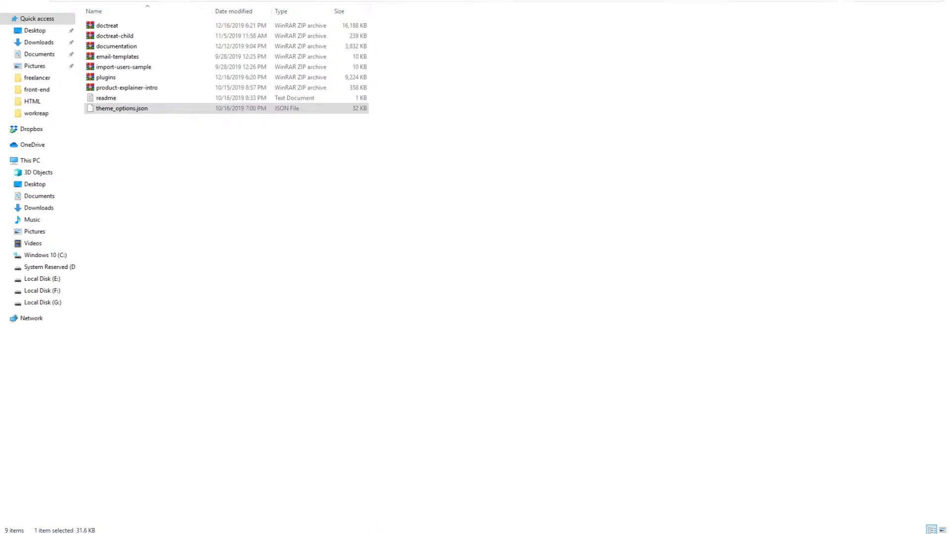
pyautogui.click(363, 519)
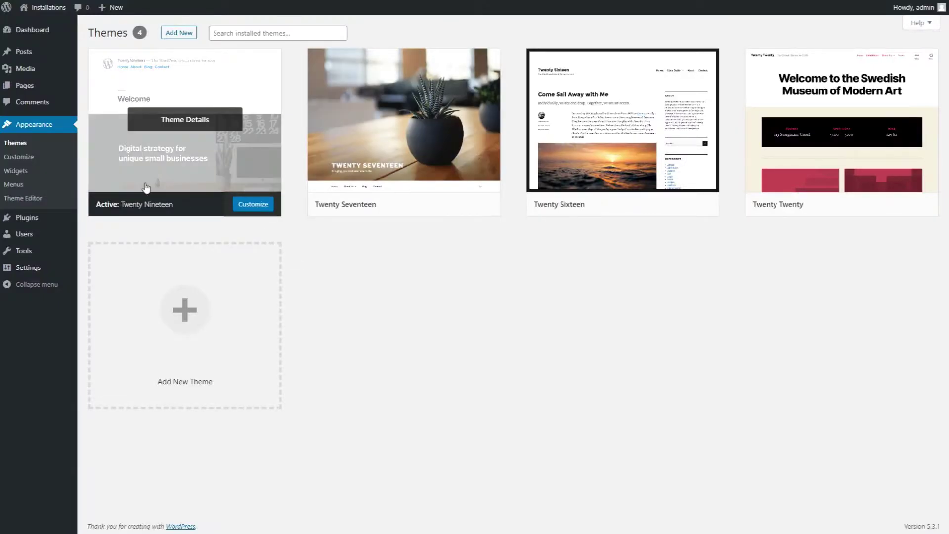
pyautogui.click(186, 38)
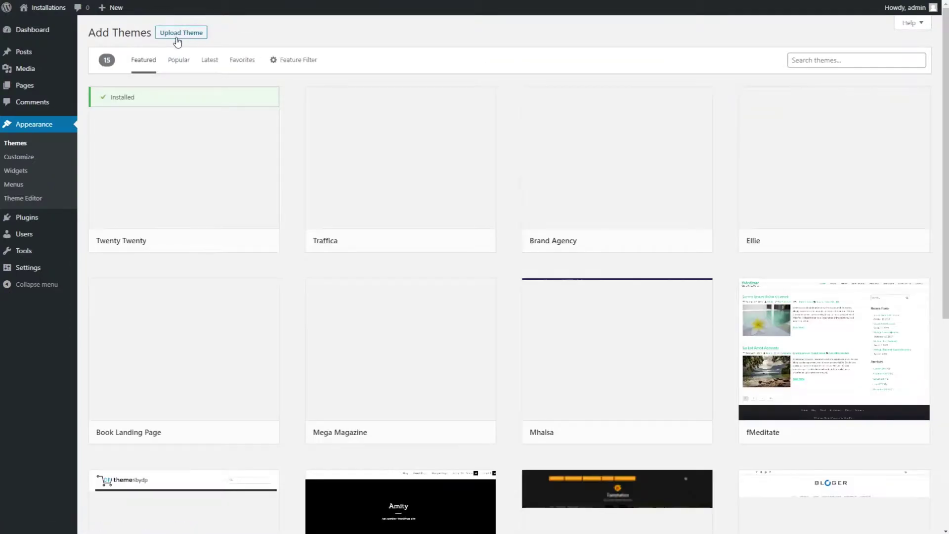
pyautogui.click(171, 37)
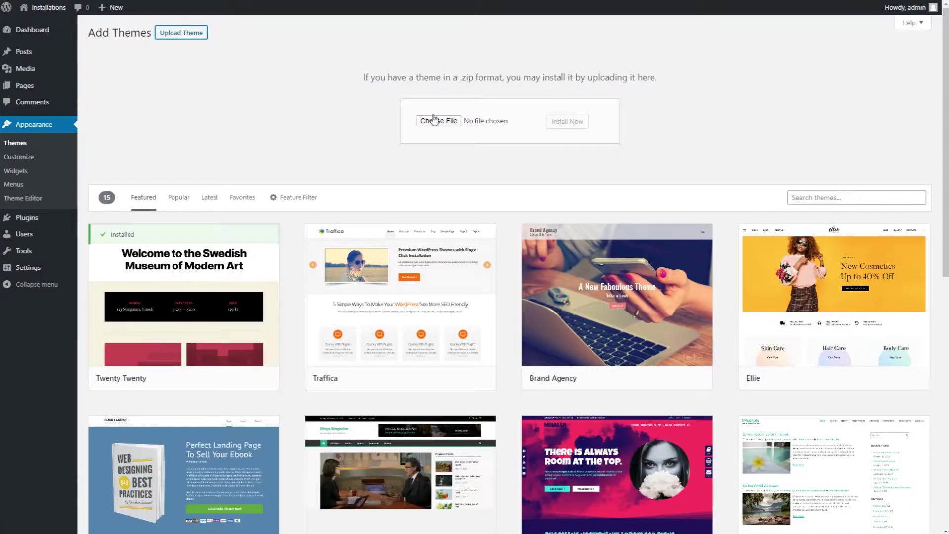
# - Install the theme from doctreat.zip in the doctreat-main-file folder and activate it
pyautogui.click(441, 121)
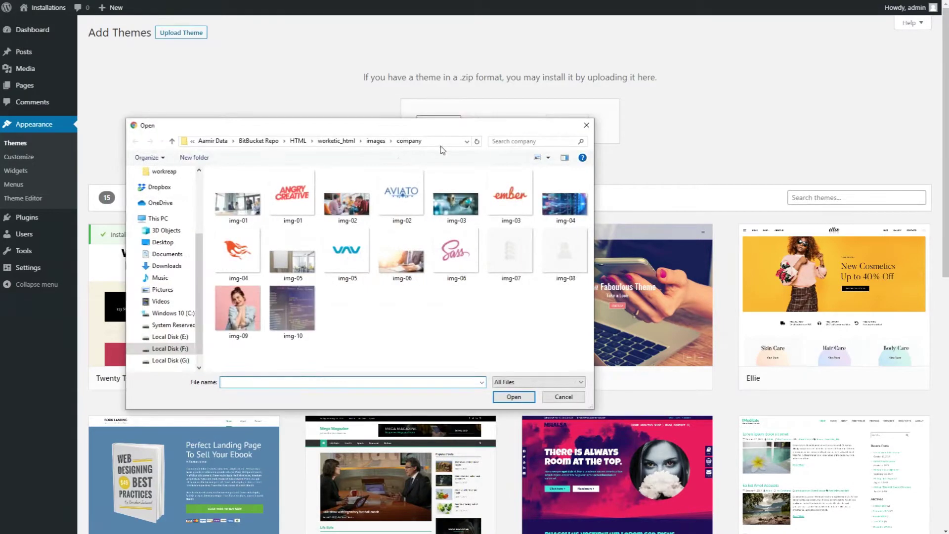
pyautogui.click(441, 142)
pyautogui.press('Return')
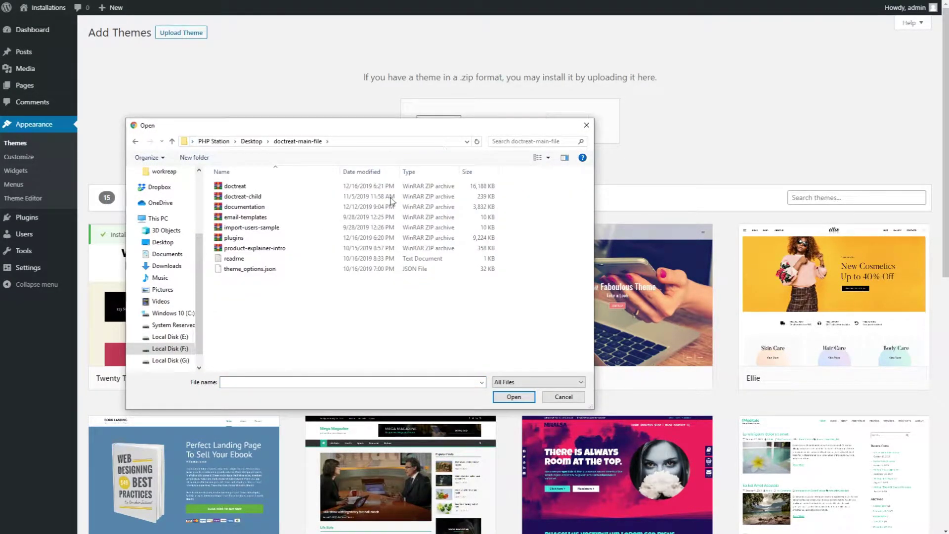
pyautogui.click(237, 188)
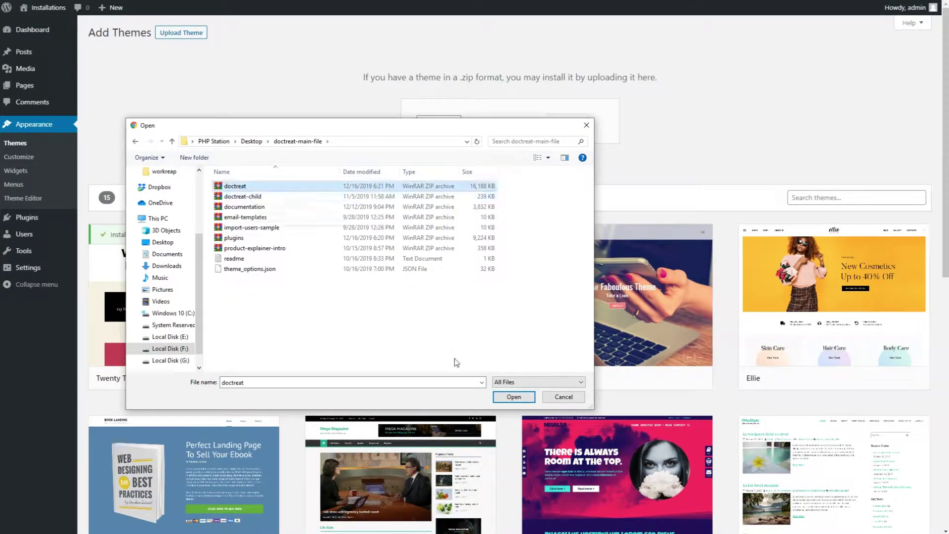
pyautogui.click(513, 398)
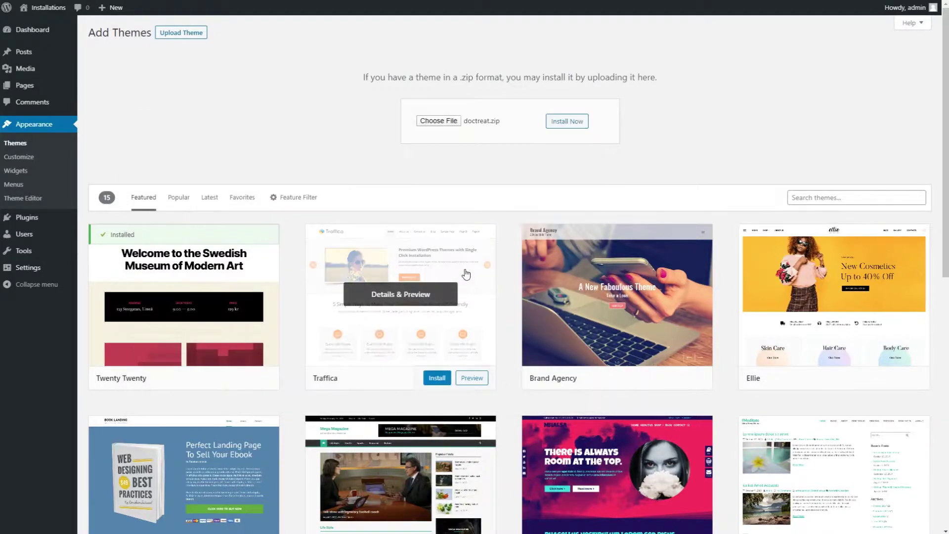
pyautogui.click(575, 127)
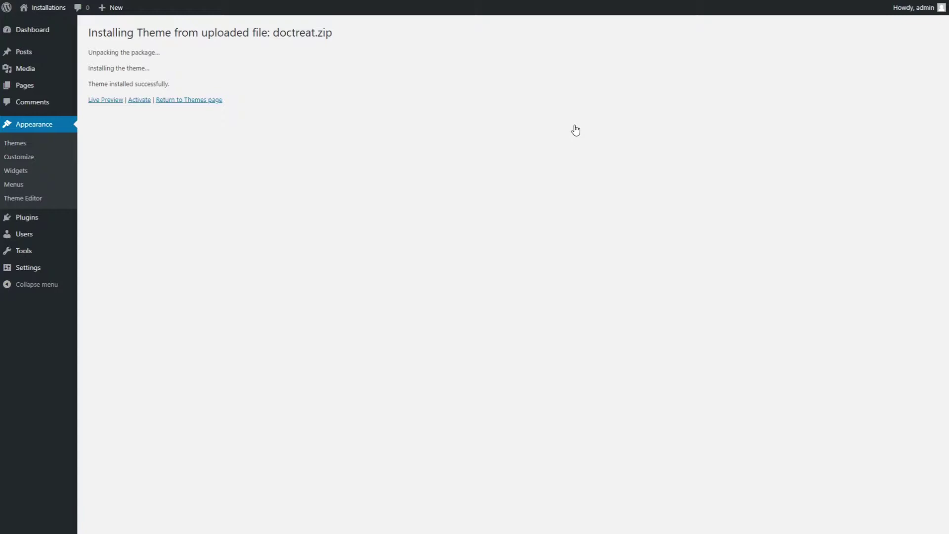
pyautogui.click(142, 102)
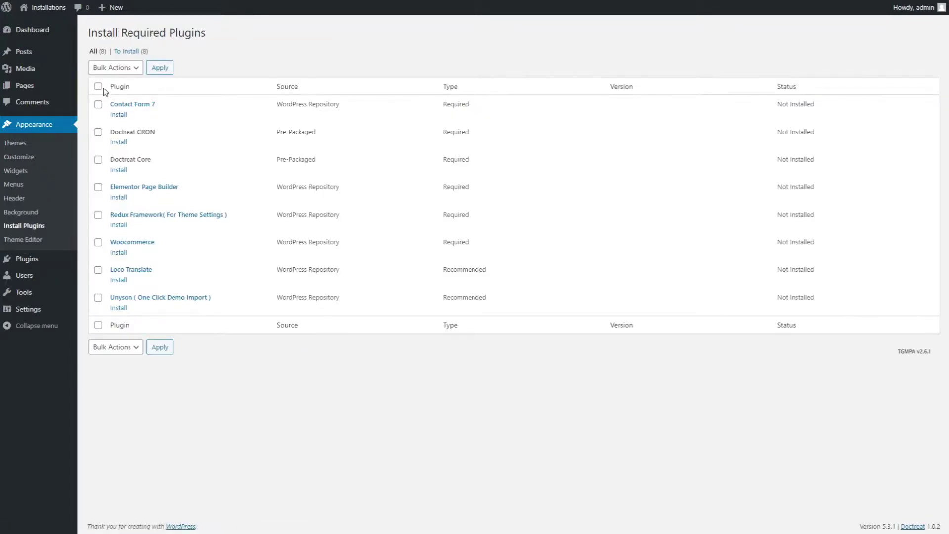
# - Select all the required and recommended plugins and install them in bulk
pyautogui.click(99, 86)
pyautogui.click(116, 69)
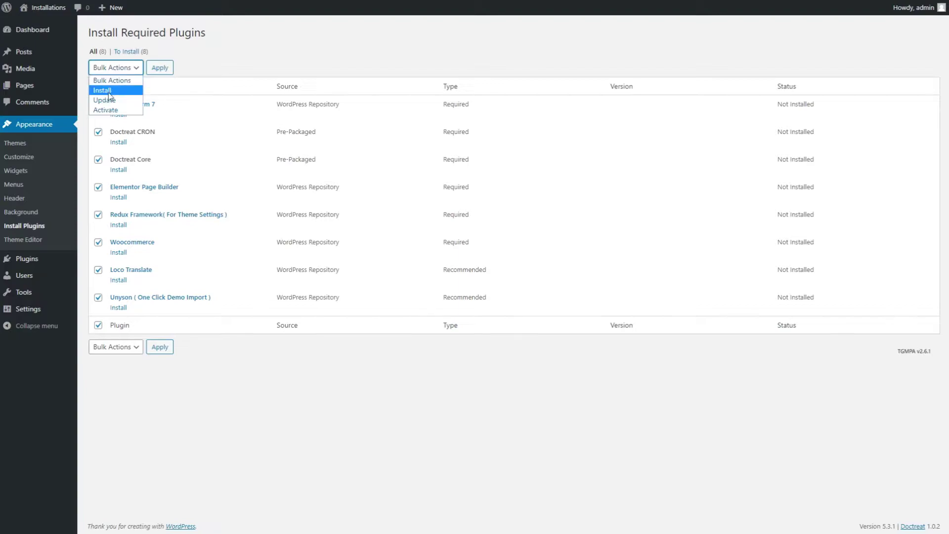
pyautogui.click(103, 91)
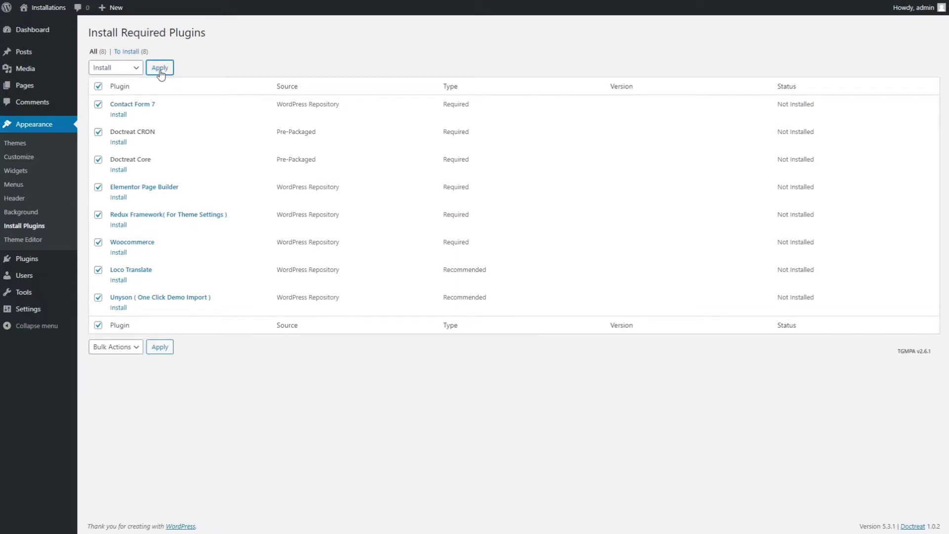
pyautogui.click(159, 72)
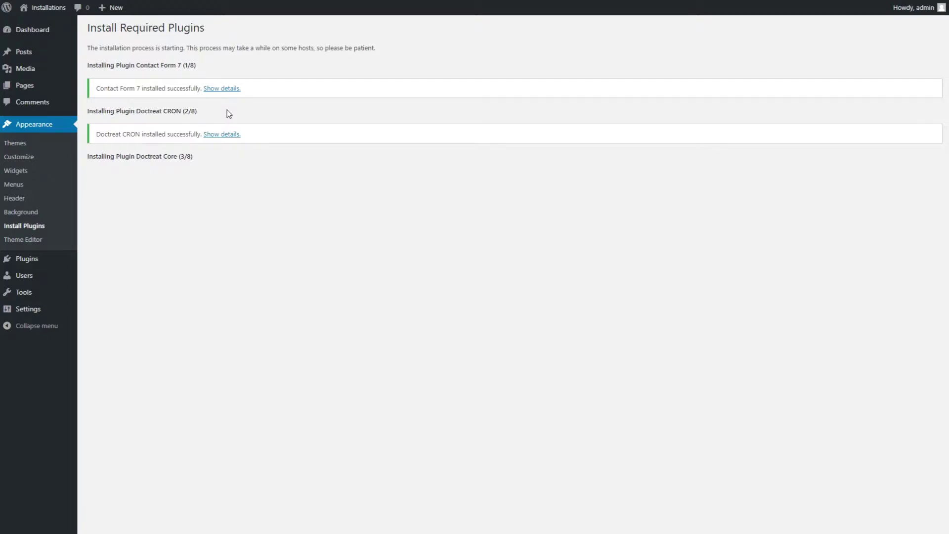
# - Monitor the plugin installation log from Doctreat Core through to Unyson ( One Click Demo Import )
pyautogui.moveTo(88, 156); pyautogui.dragTo(203, 157)
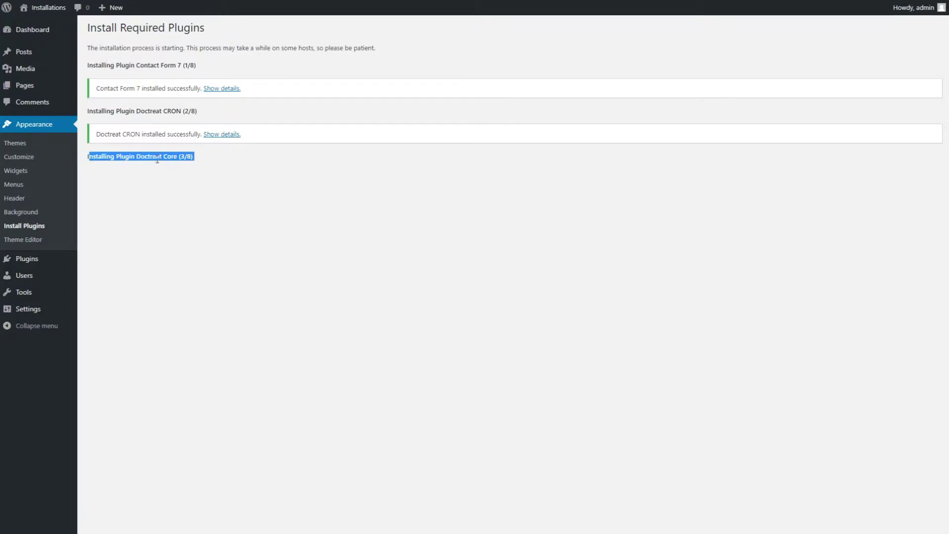
pyautogui.click(162, 184)
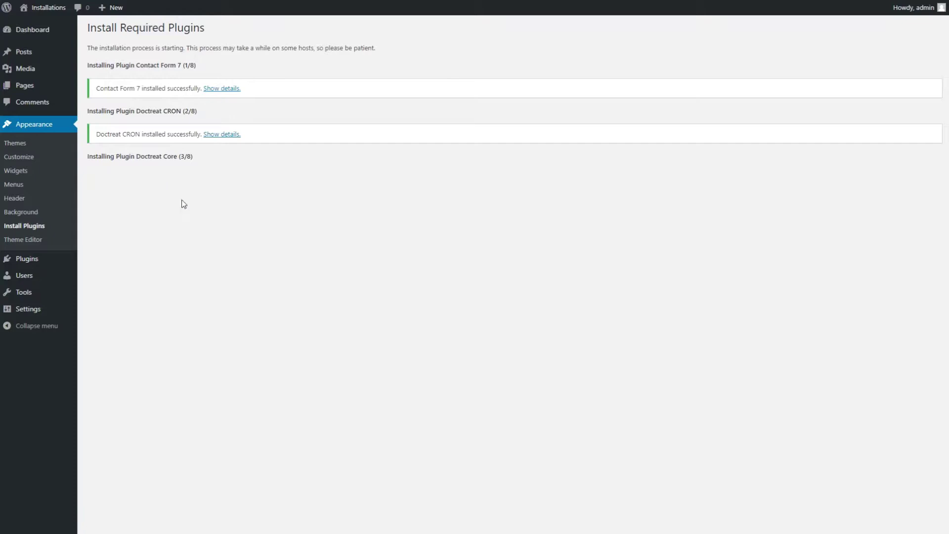
pyautogui.moveTo(88, 156); pyautogui.dragTo(206, 158)
pyautogui.click(204, 167)
pyautogui.moveTo(88, 48); pyautogui.dragTo(387, 51)
pyautogui.click(396, 51)
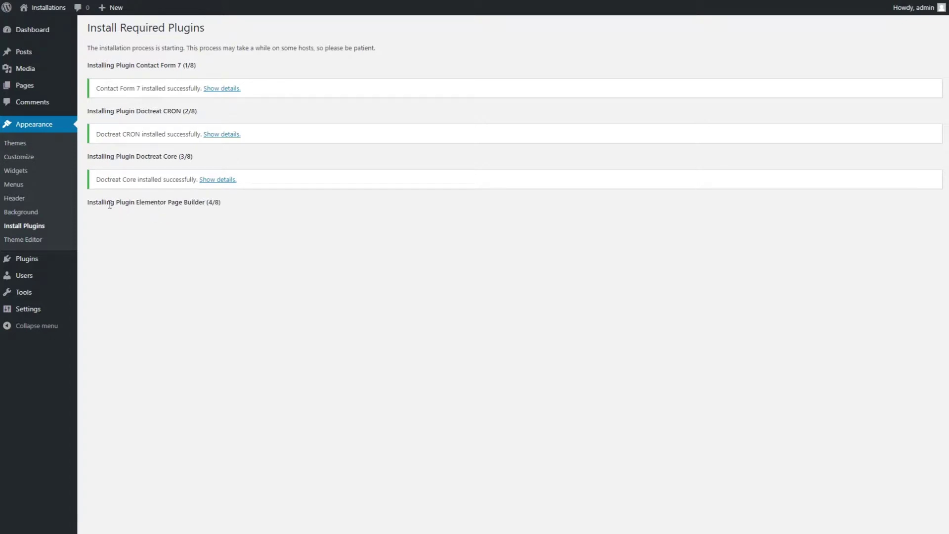
pyautogui.moveTo(88, 203); pyautogui.dragTo(180, 210)
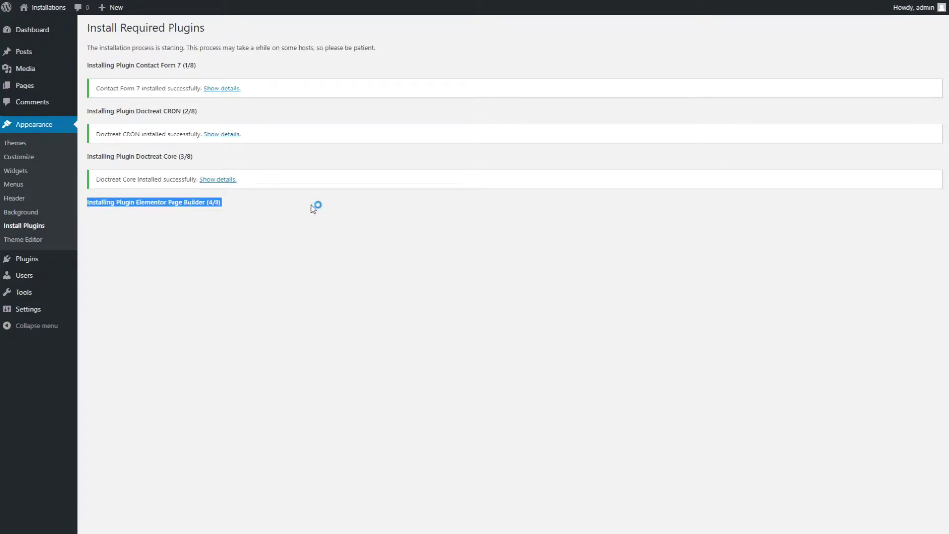
pyautogui.click(277, 210)
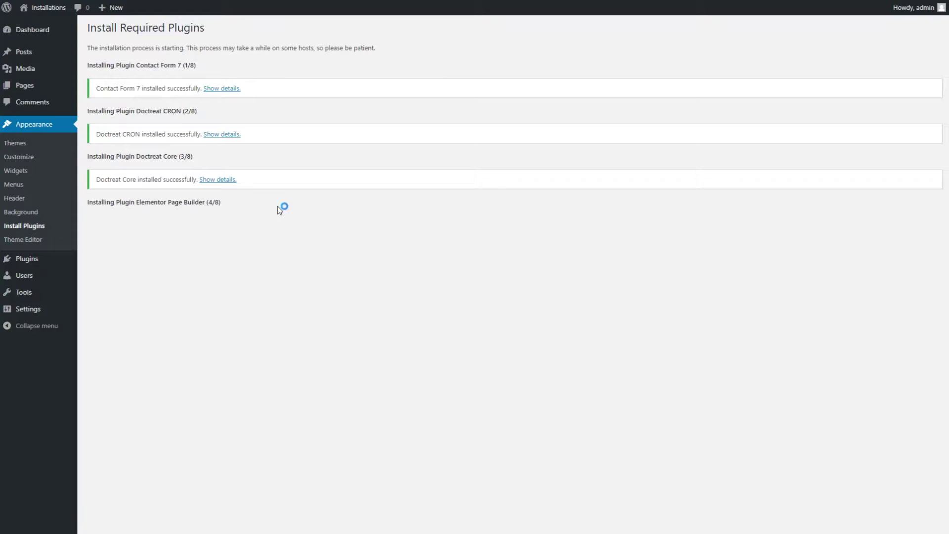
pyautogui.moveTo(155, 248); pyautogui.dragTo(299, 247)
pyautogui.click(301, 248)
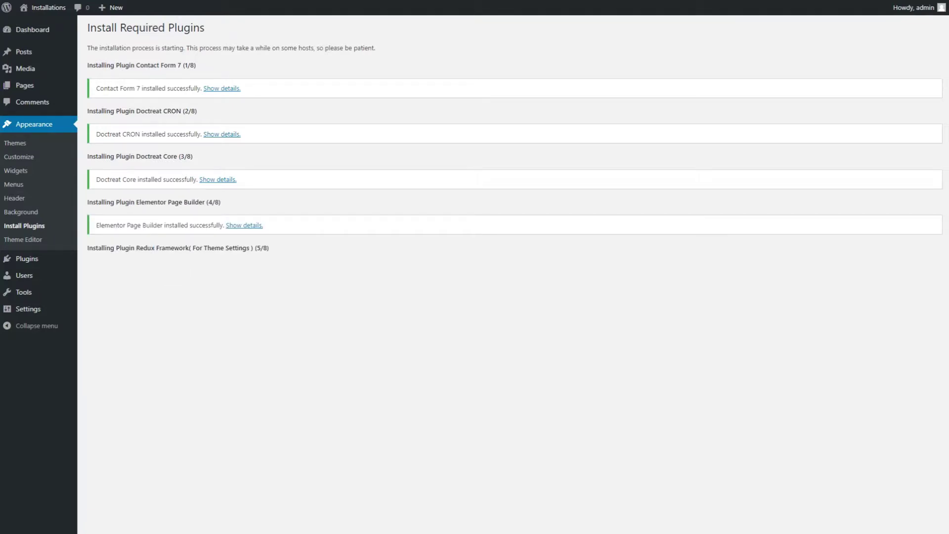
pyautogui.moveTo(125, 248); pyautogui.dragTo(257, 248)
pyautogui.click(304, 253)
pyautogui.moveTo(307, 252); pyautogui.dragTo(87, 248)
pyautogui.click(134, 256)
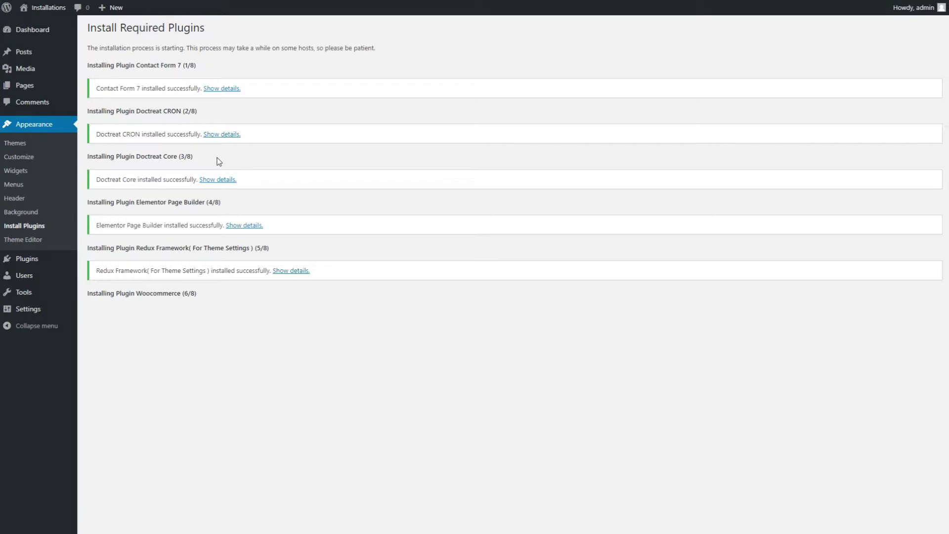
pyautogui.moveTo(87, 48); pyautogui.dragTo(384, 49)
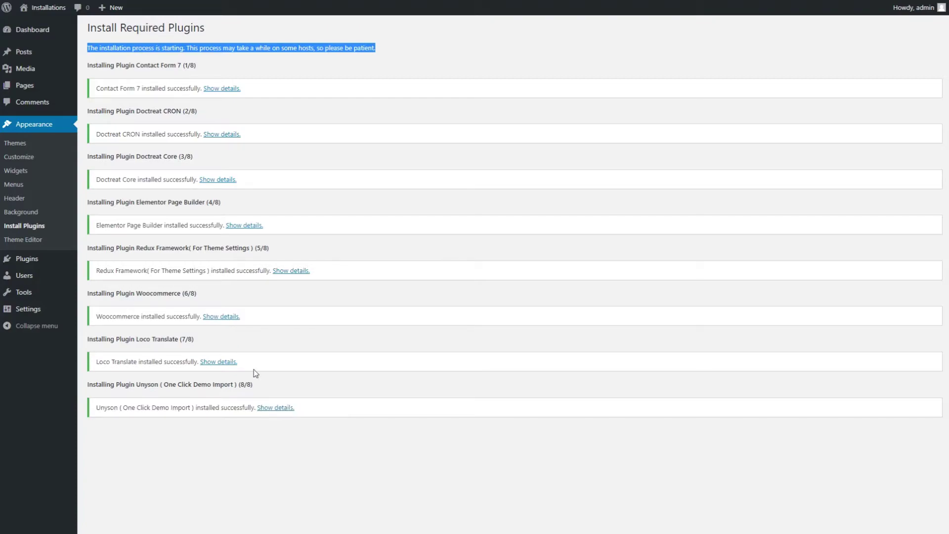
pyautogui.moveTo(96, 407); pyautogui.dragTo(250, 409)
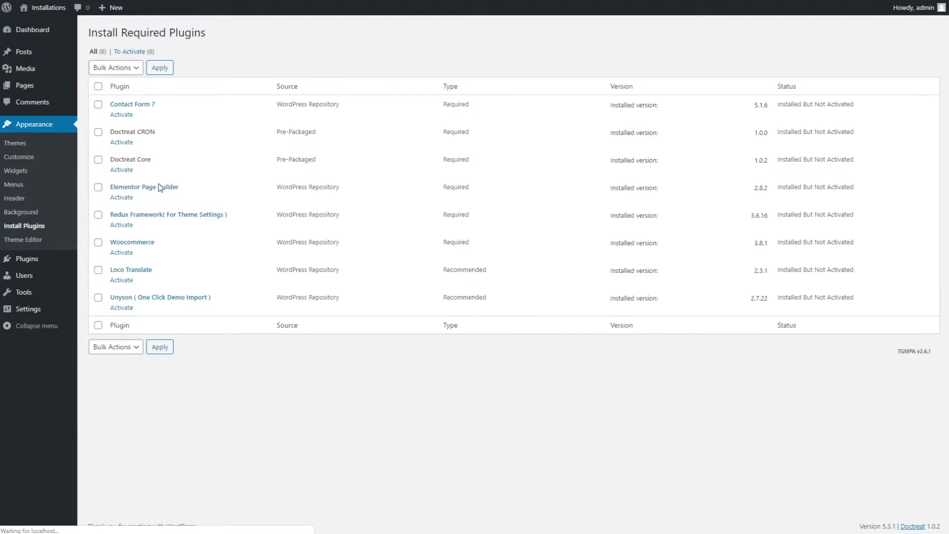
# - Select all the installed plugins and activate them in bulk
pyautogui.click(98, 86)
pyautogui.click(113, 68)
pyautogui.click(106, 110)
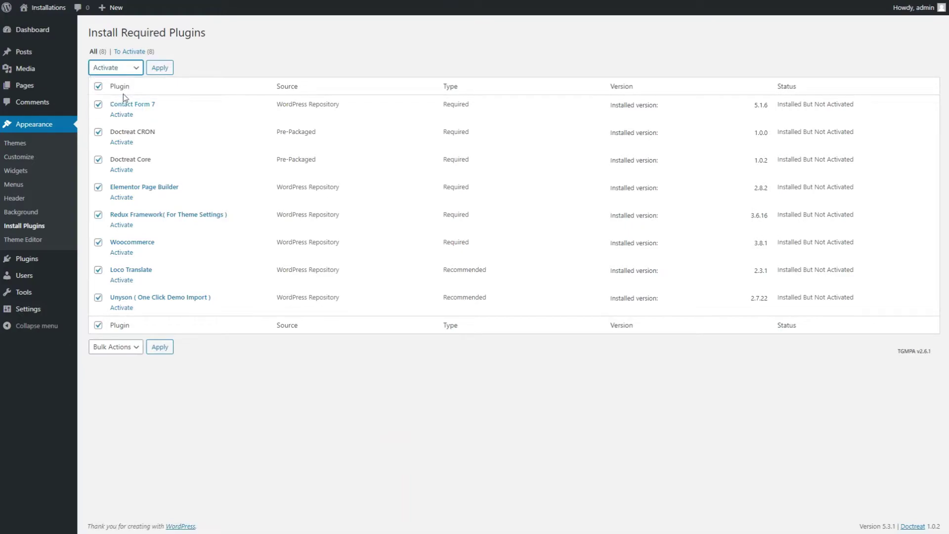
pyautogui.click(156, 69)
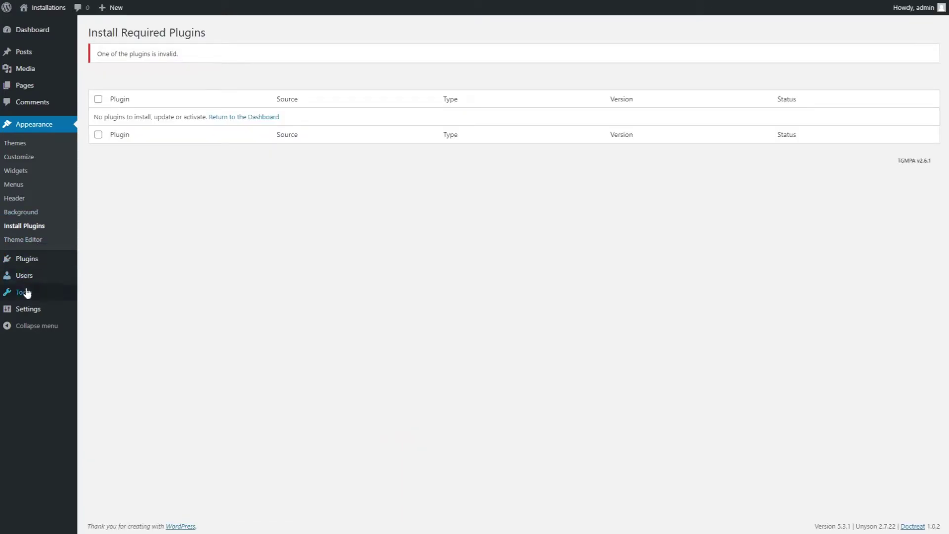
# - Open the Tools section, and switch to the import-demo-contents notes in Notepad to read the PHP zip extension requirement
pyautogui.click(24, 293)
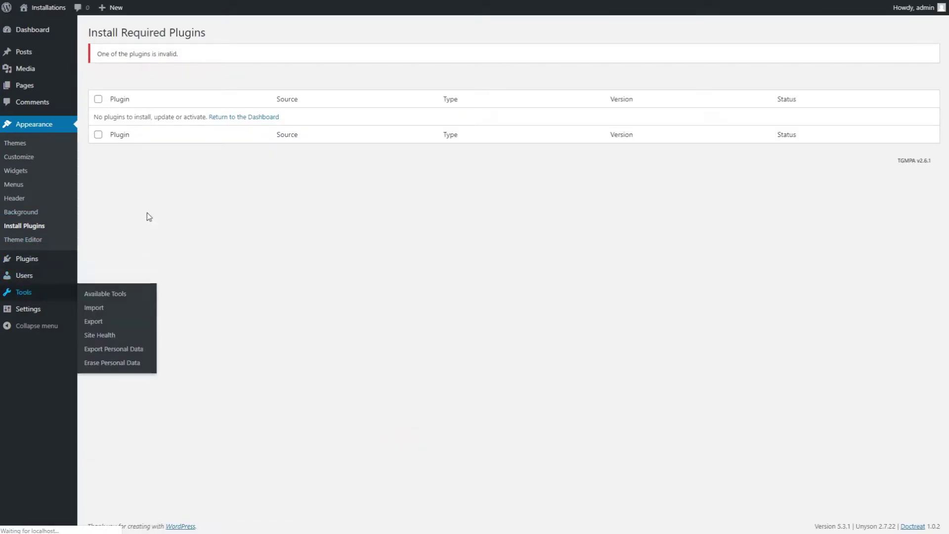
pyautogui.hotkey('alt', 'Tab')
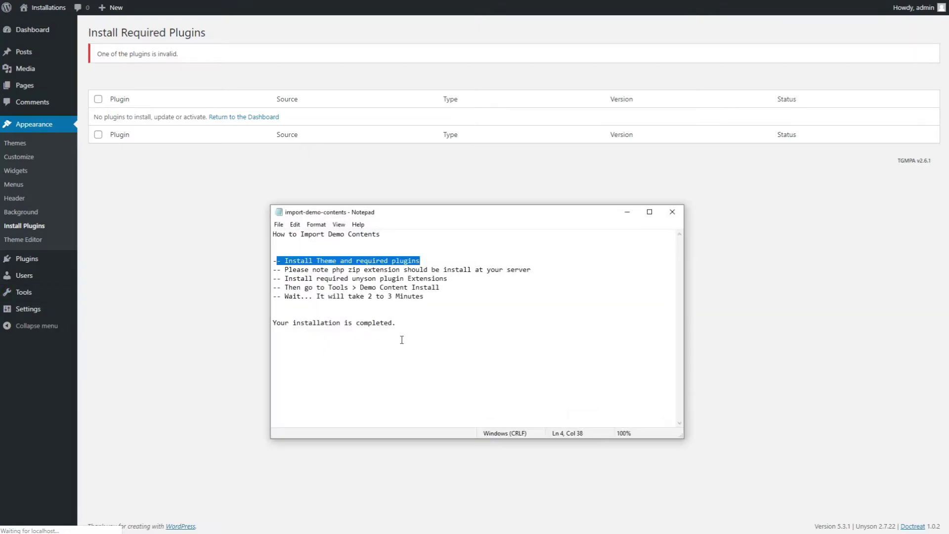
pyautogui.moveTo(285, 269); pyautogui.dragTo(532, 269)
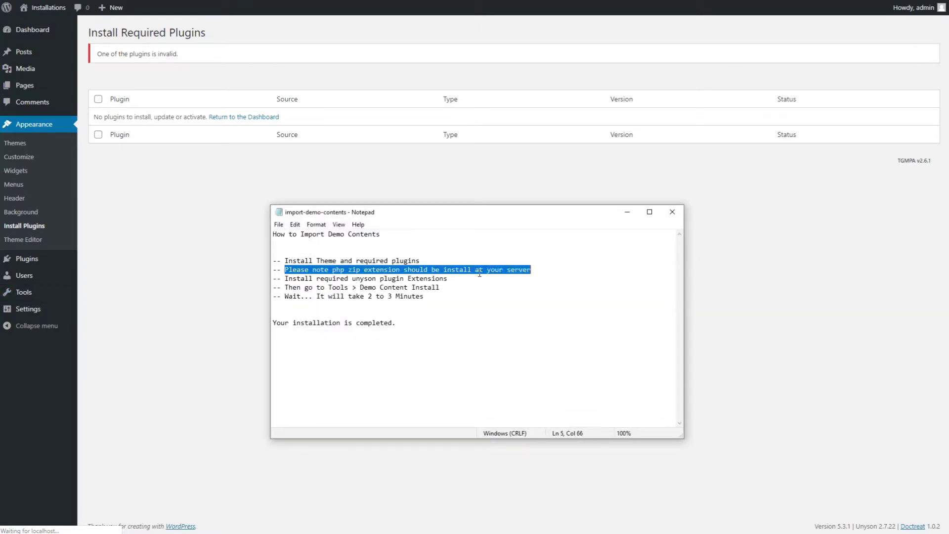
# - Read the note on required Unyson extensions, and install the compatible Backup & Demo Content extension in WordPress
pyautogui.moveTo(285, 278); pyautogui.dragTo(447, 280)
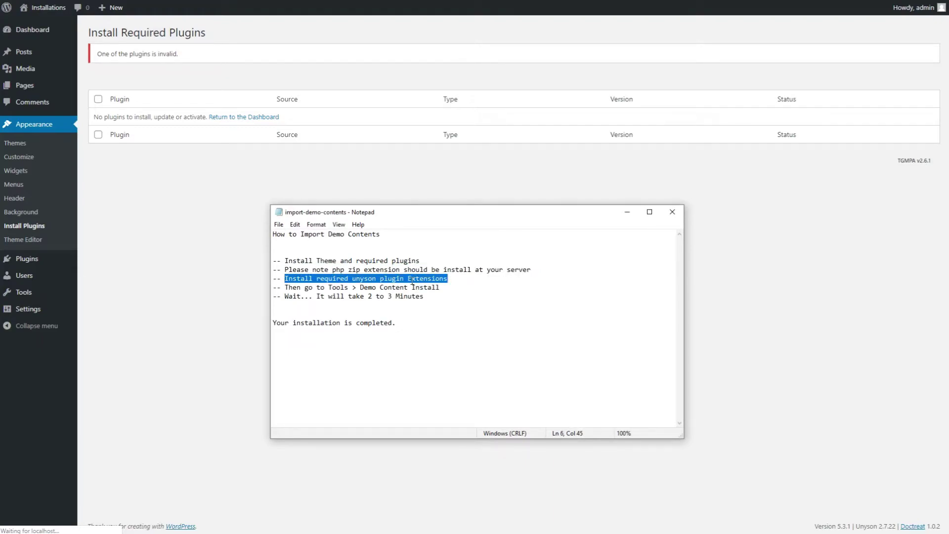
pyautogui.click(227, 257)
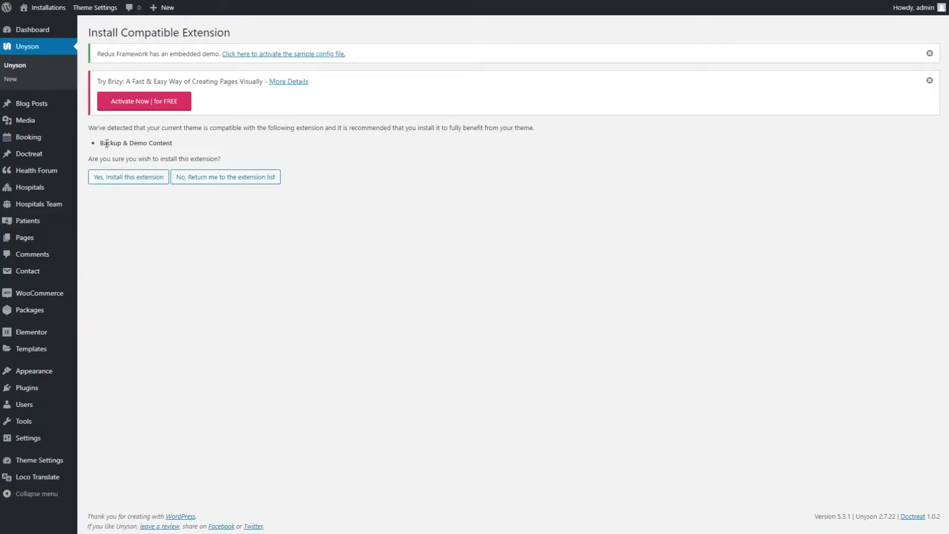
pyautogui.moveTo(100, 142); pyautogui.dragTo(178, 147)
pyautogui.hotkey('alt', 'Tab')
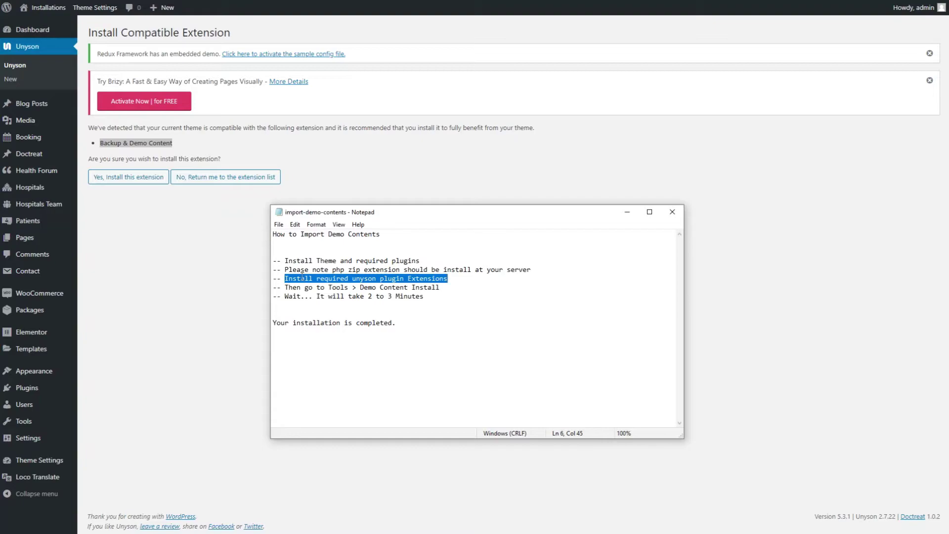
pyautogui.click(130, 177)
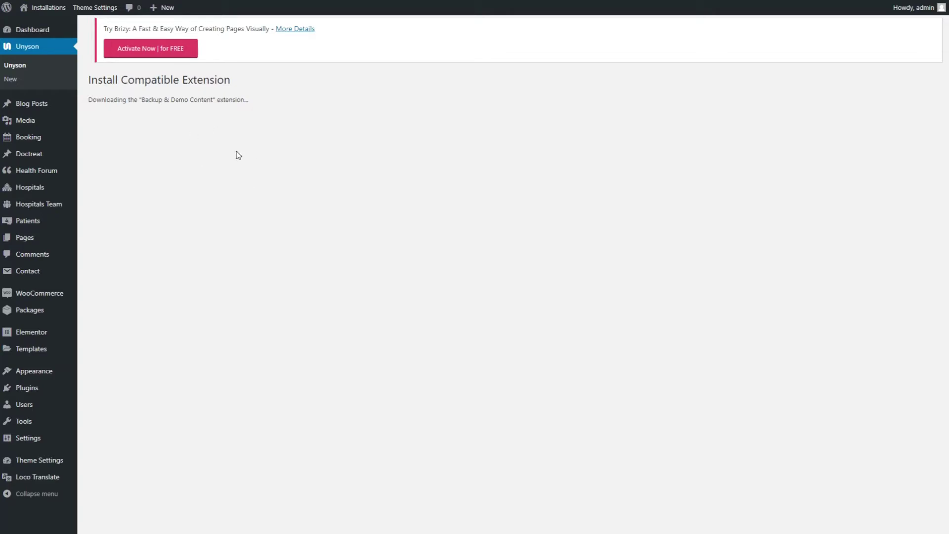
pyautogui.click(128, 181)
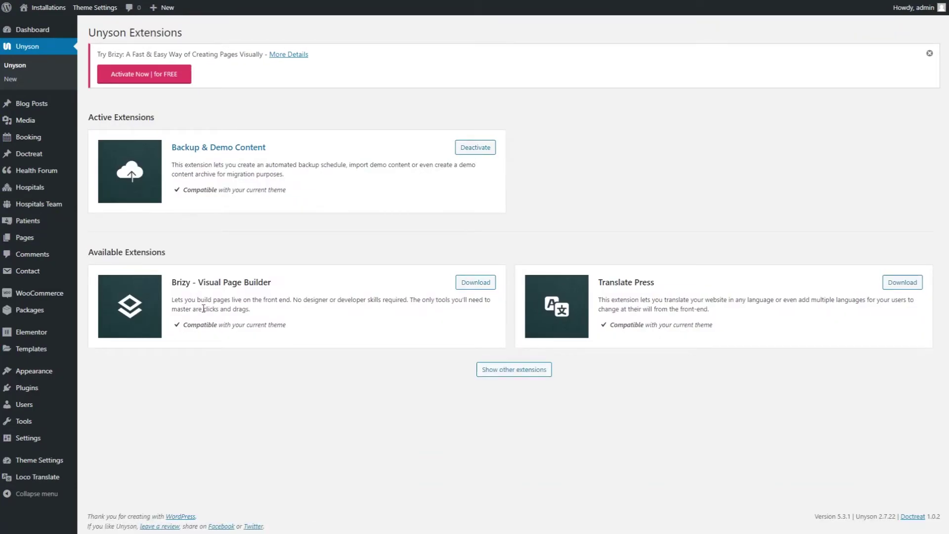
# - Start installing the Doctreat Main demo content and accept that it replaces the site's current content
pyautogui.moveTo(23, 421)
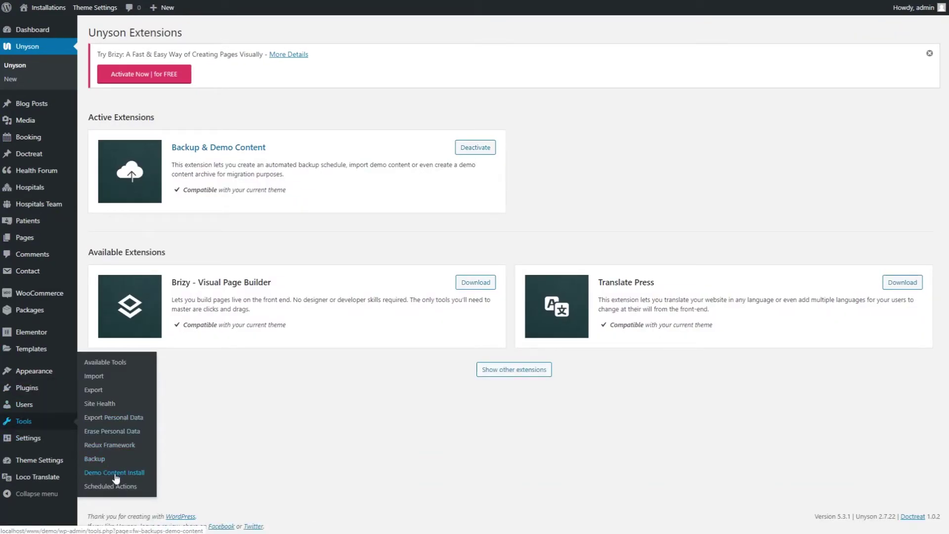
pyautogui.click(113, 474)
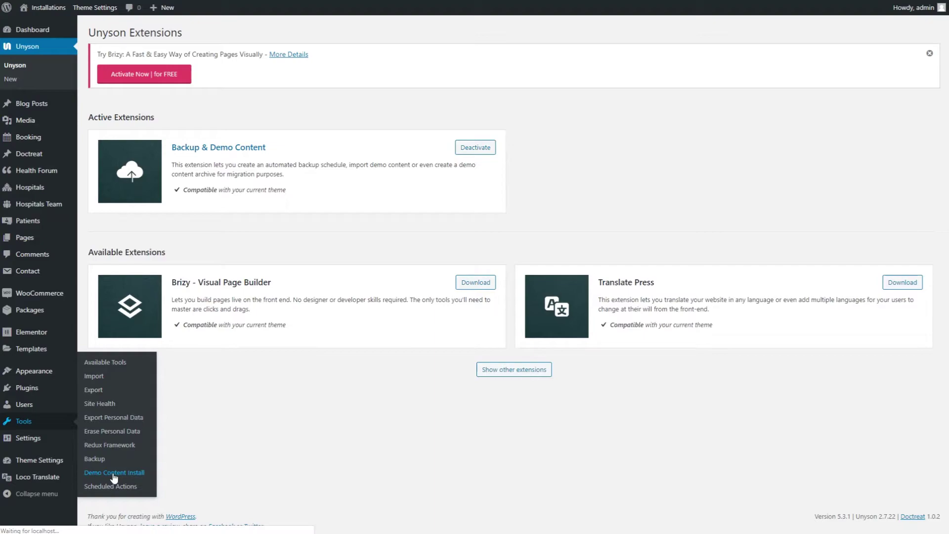
pyautogui.click(256, 254)
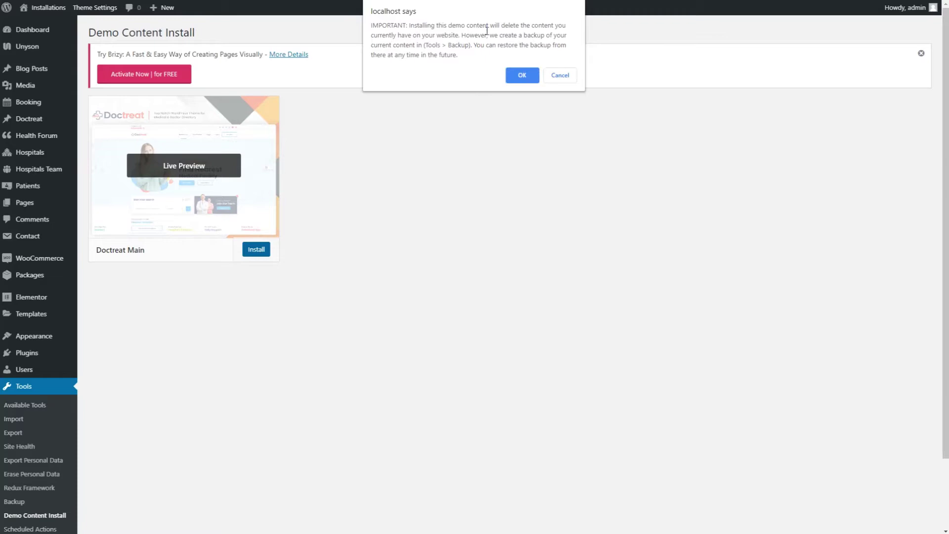
pyautogui.click(522, 78)
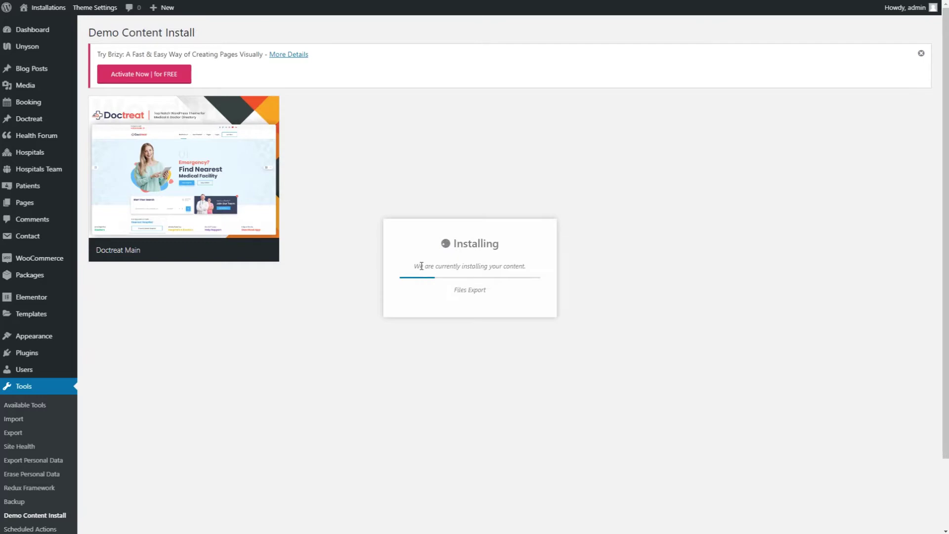
# - Monitor the demo content installation through the Files Export and Archive Zip stages
pyautogui.moveTo(415, 266); pyautogui.dragTo(528, 267)
pyautogui.click(451, 265)
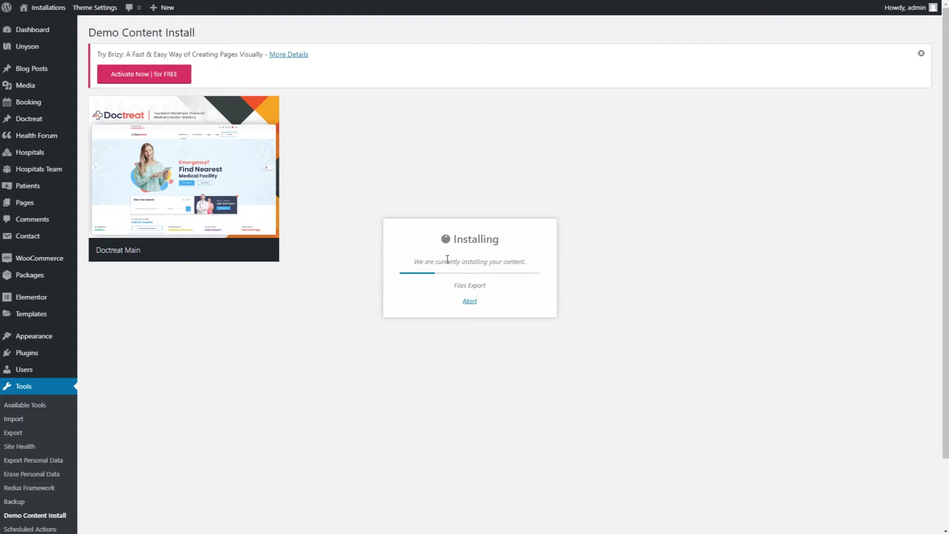
pyautogui.moveTo(430, 262); pyautogui.dragTo(534, 263)
pyautogui.click(531, 261)
pyautogui.moveTo(441, 294); pyautogui.dragTo(502, 294)
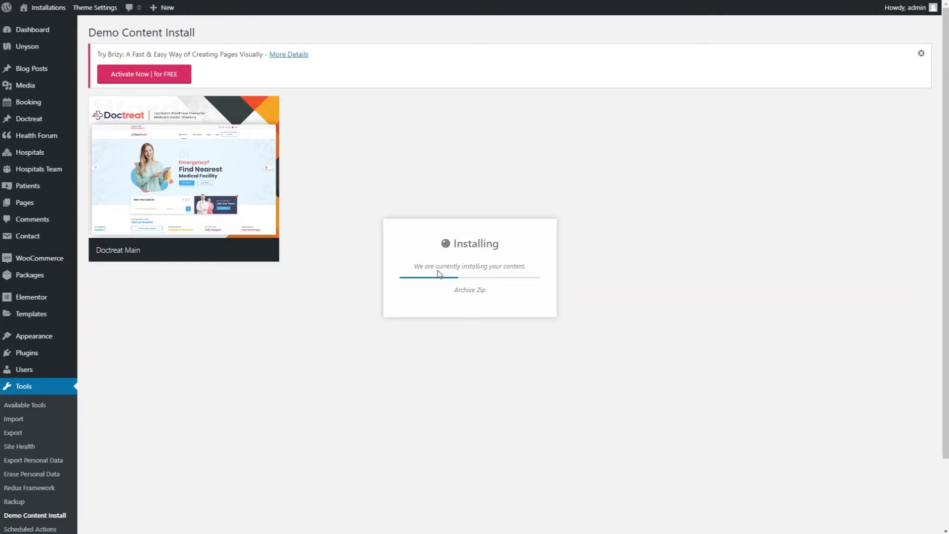
pyautogui.moveTo(456, 293); pyautogui.dragTo(515, 295)
pyautogui.click(496, 295)
pyautogui.moveTo(447, 290); pyautogui.dragTo(482, 291)
pyautogui.moveTo(441, 291); pyautogui.dragTo(529, 295)
pyautogui.click(531, 296)
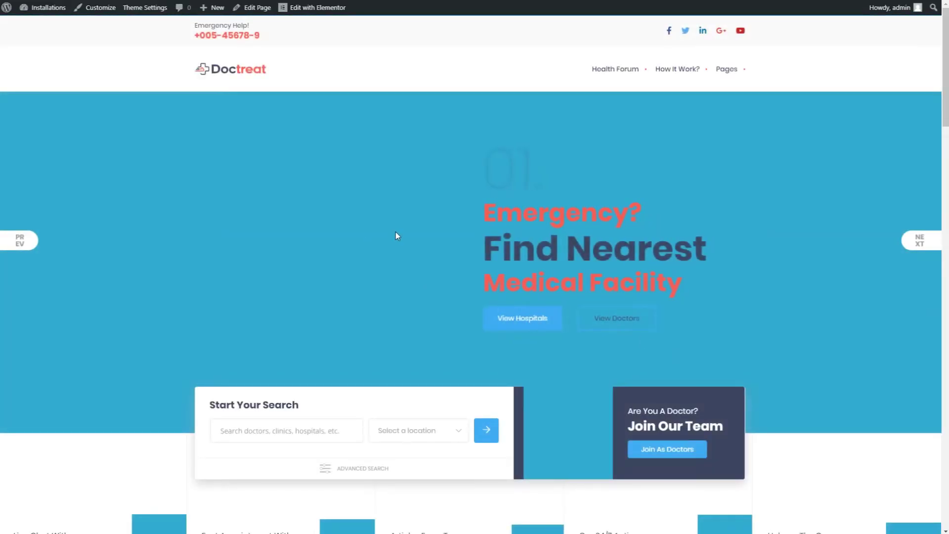
# - Review the imported Doctreat home page from the banner down to the Latest Articles and footer sections
pyautogui.scroll(-20, 396, 232)
pyautogui.scroll(-10, 318, 171)
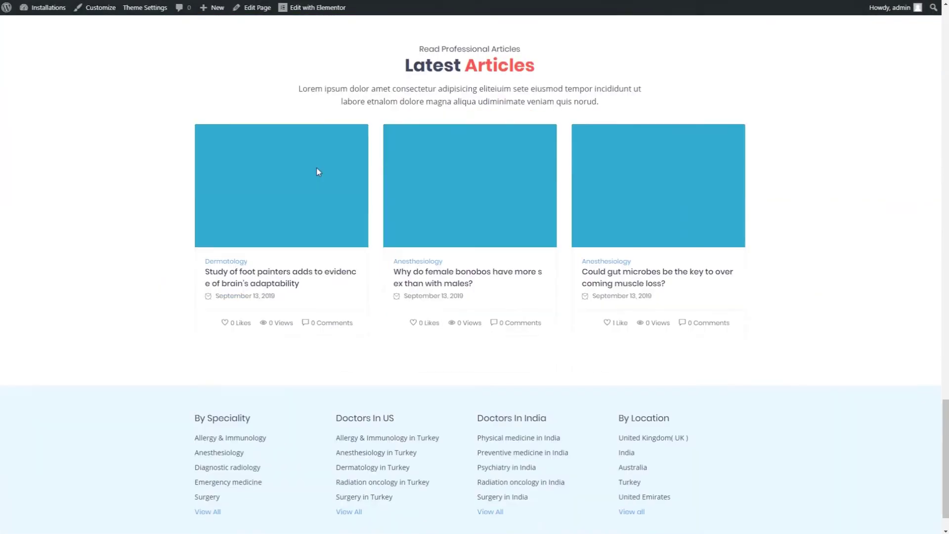
pyautogui.scroll(20, 265, 148)
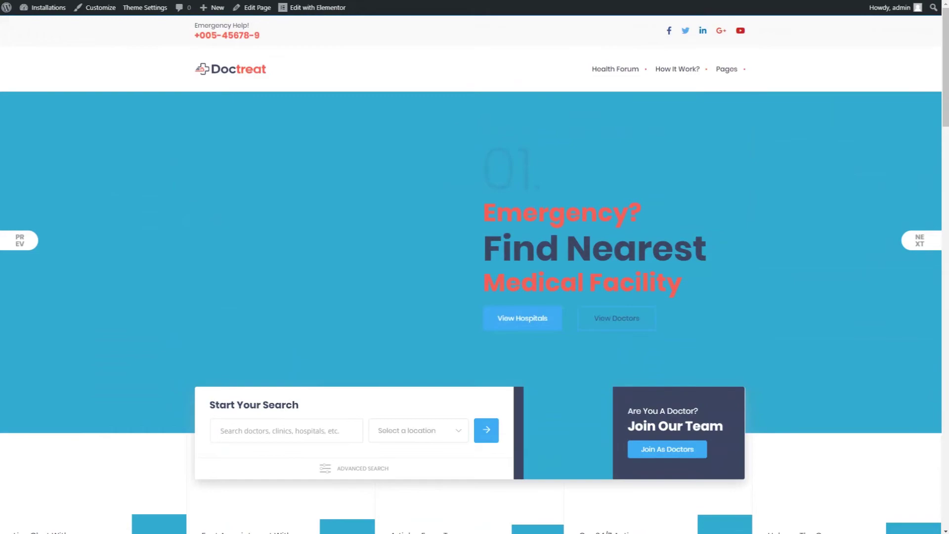
# - Switch to Notepad and add "-- Unyson plugin is no longer needed, so please de-activate it" below the Unyson extensions line
pyautogui.hotkey('alt', 'Tab')
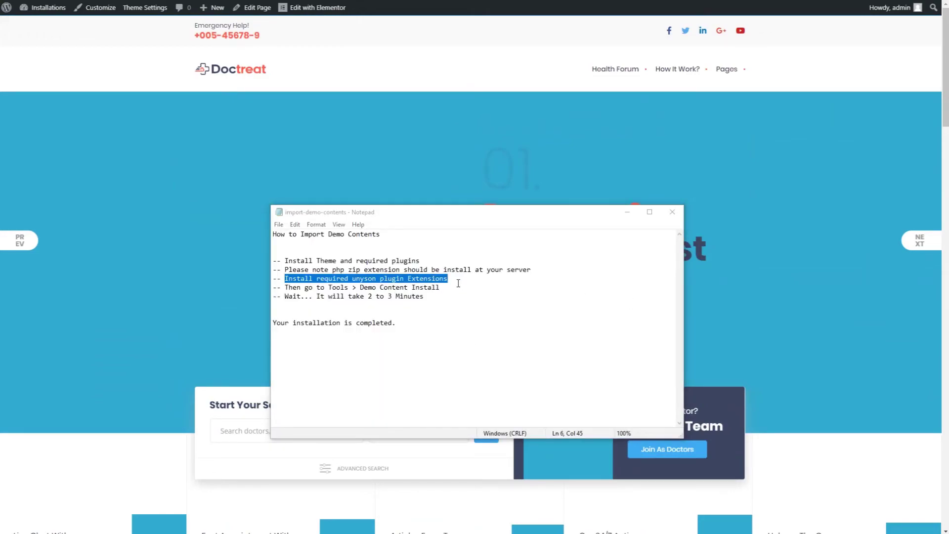
pyautogui.click(458, 280)
pyautogui.press('Return')
pyautogui.write('-- Unyson plugin is no longer needed, so please de-activate it')
pyautogui.moveTo(285, 288); pyautogui.dragTo(520, 288)
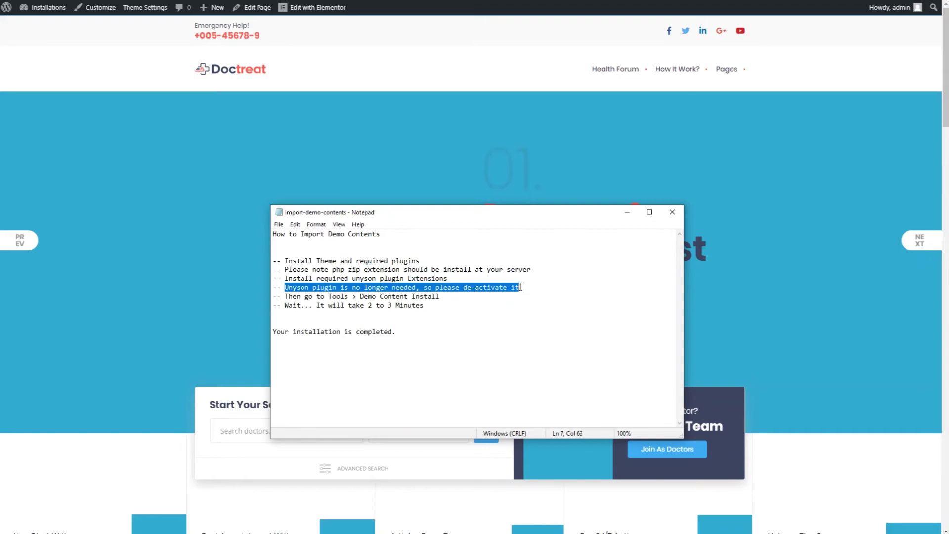
# - Return to the WordPress dashboard and deactivate the Unyson plugin
pyautogui.click(40, 28)
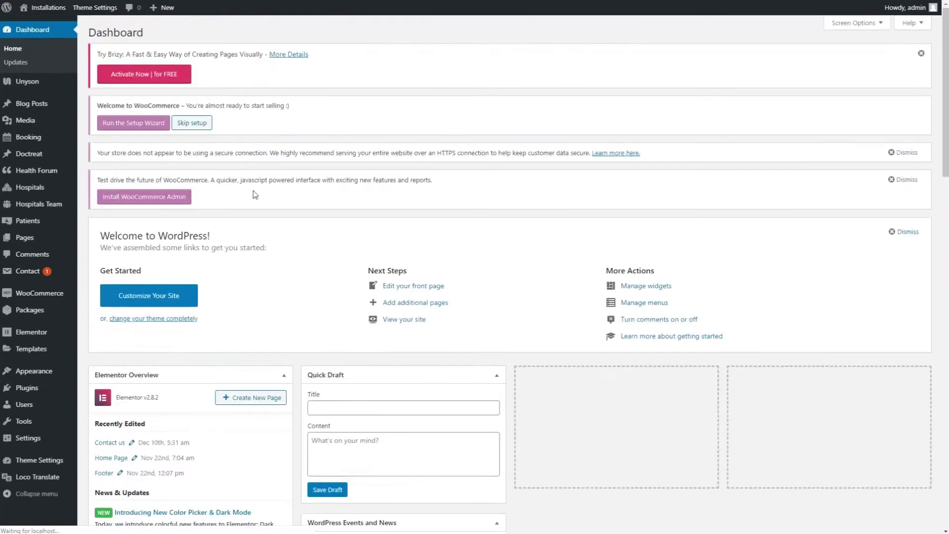
pyautogui.moveTo(26, 388)
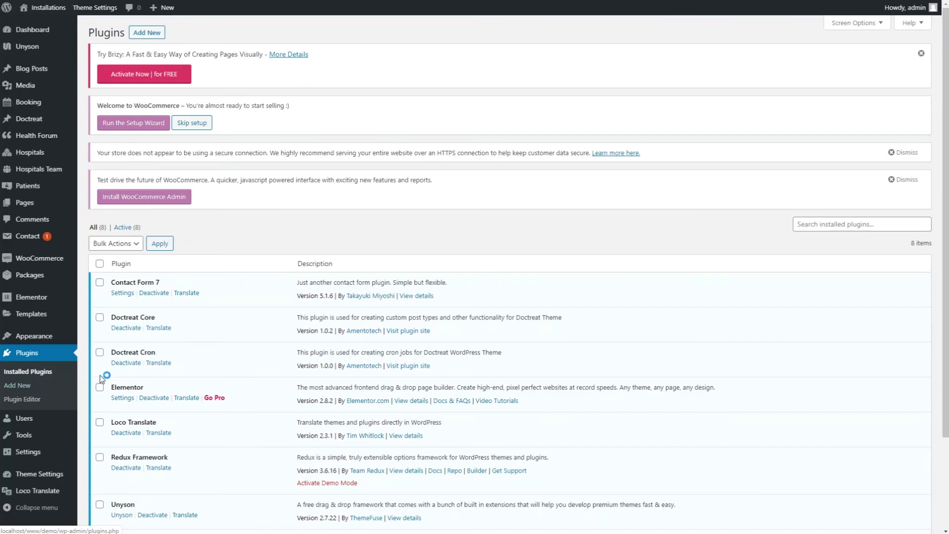
pyautogui.scroll(-3, 100, 376)
pyautogui.click(152, 402)
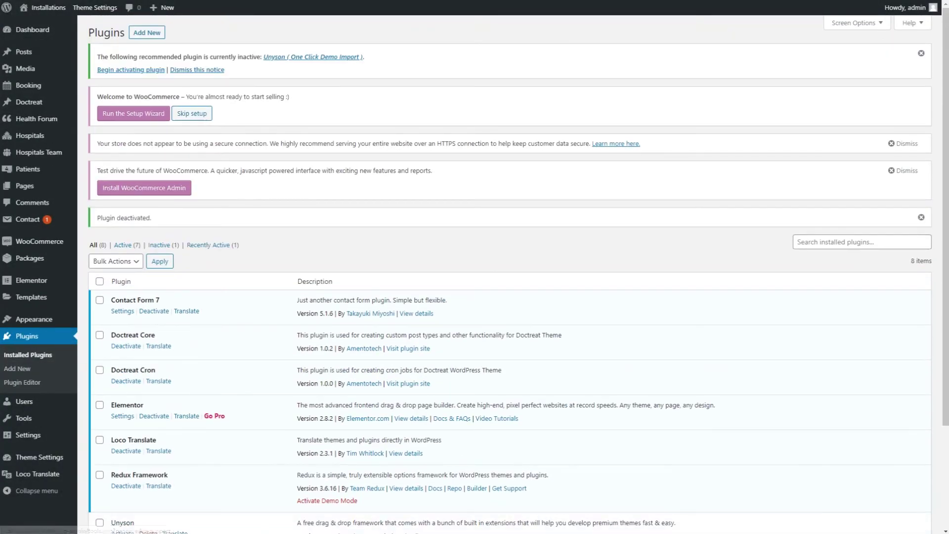
# - Switch to Notepad and add the line "-- Now import dummy users..." below the 2 to 3 minutes waiting note
pyautogui.hotkey('alt', 'Tab')
pyautogui.click(492, 318)
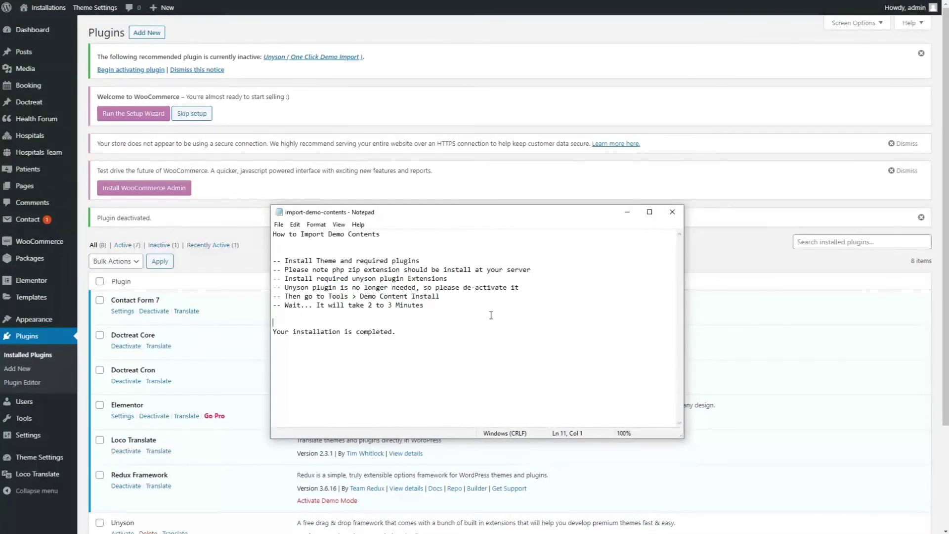
pyautogui.click(453, 306)
pyautogui.press('Return')
pyautogui.write('-- Now import dummy users...')
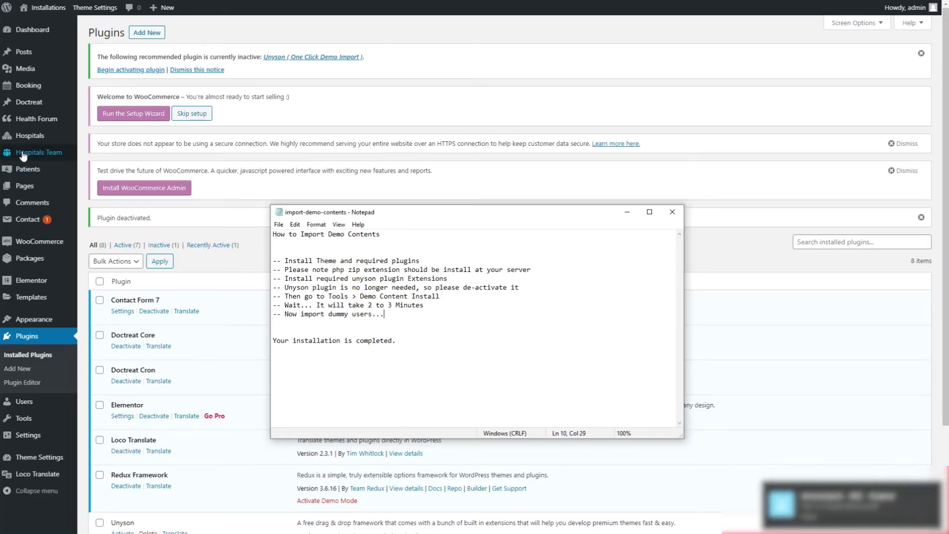
# - Import the dummy users through Doctreat's Import User page and confirm the import
pyautogui.moveTo(40, 102)
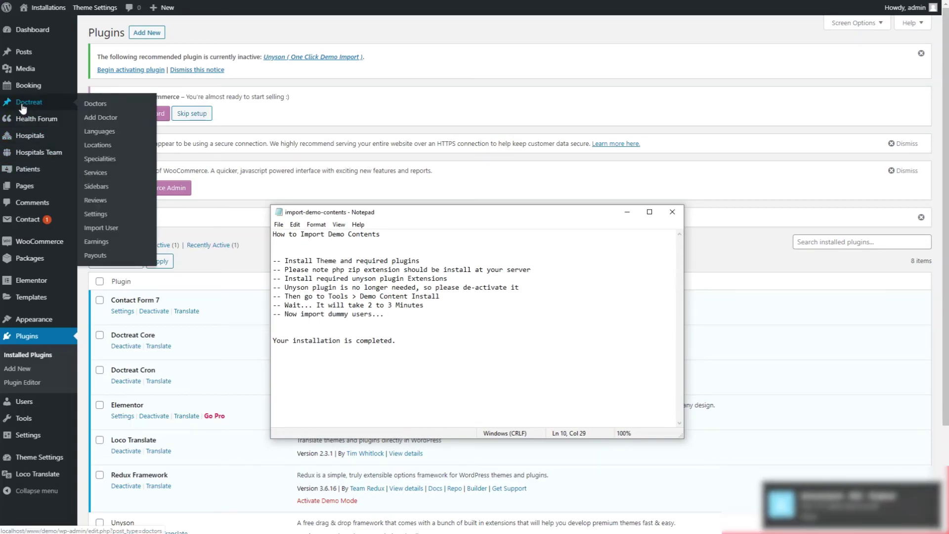
pyautogui.click(101, 228)
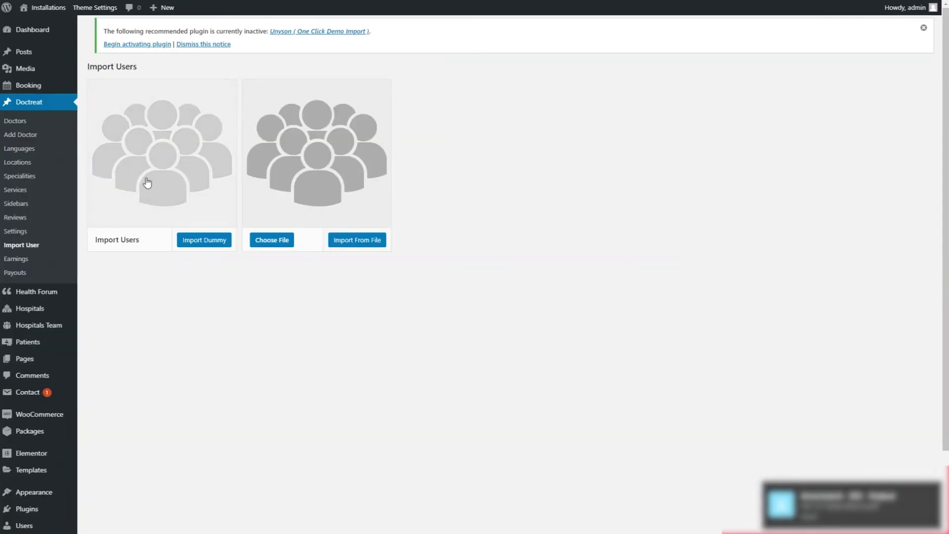
pyautogui.tripleClick(100, 240)
pyautogui.click(206, 258)
pyautogui.click(205, 241)
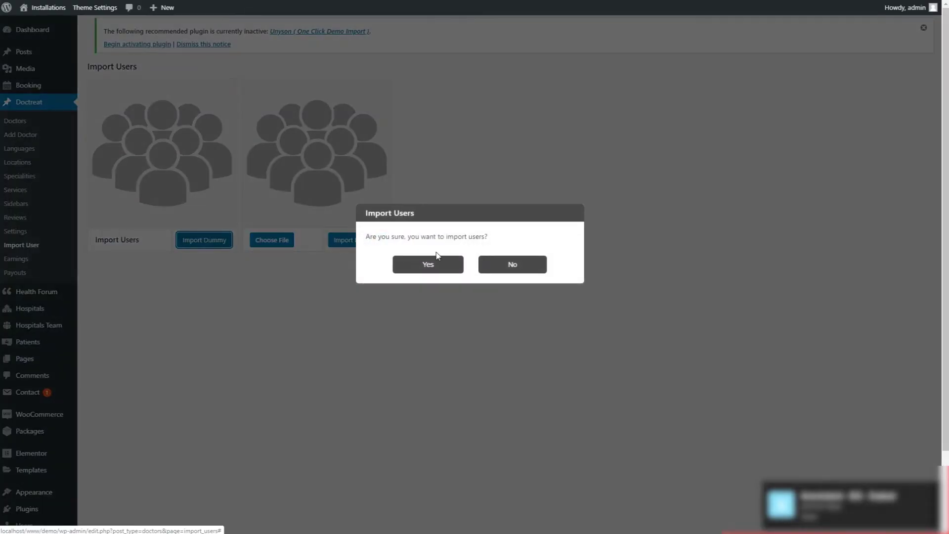
pyautogui.click(426, 267)
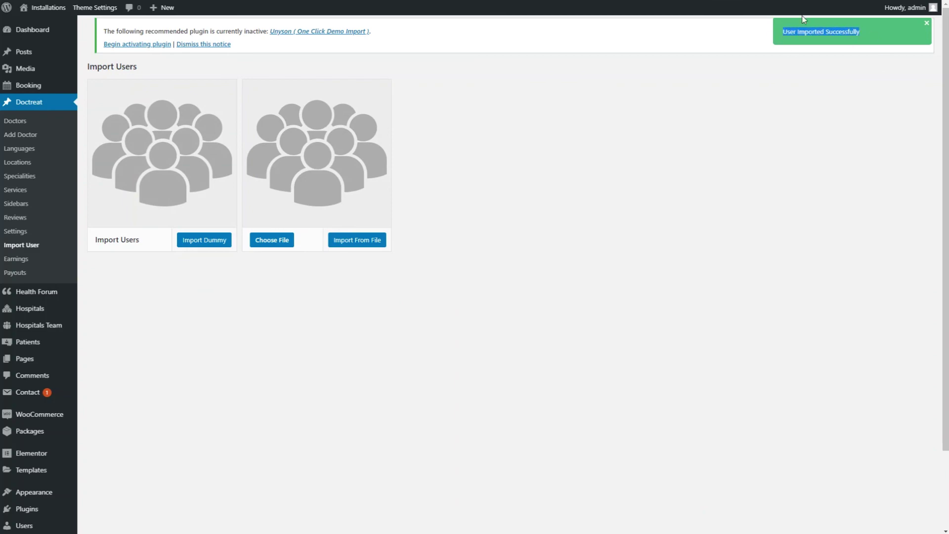
# - Review the imported accounts and their roles in the full list of WordPress users
pyautogui.moveTo(28, 439)
pyautogui.scroll(-1, 26, 510)
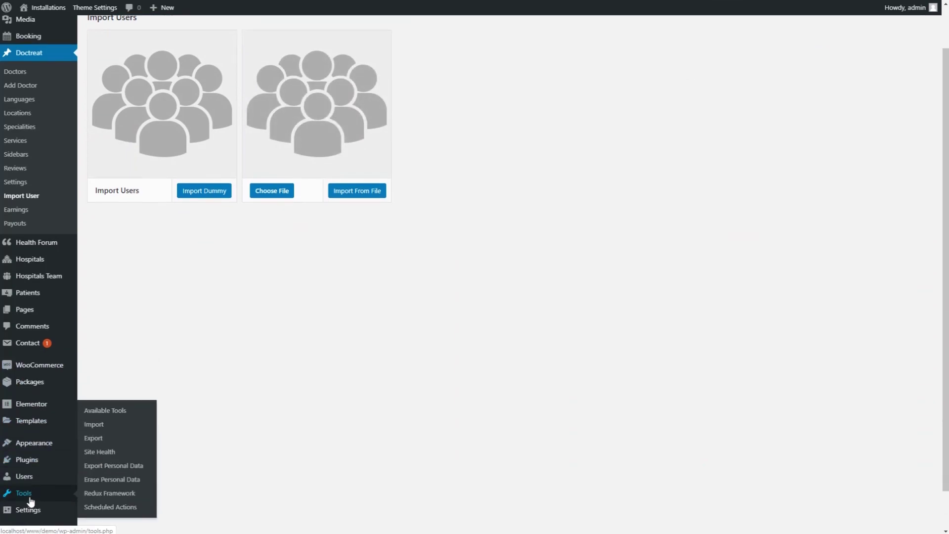
pyautogui.click(104, 475)
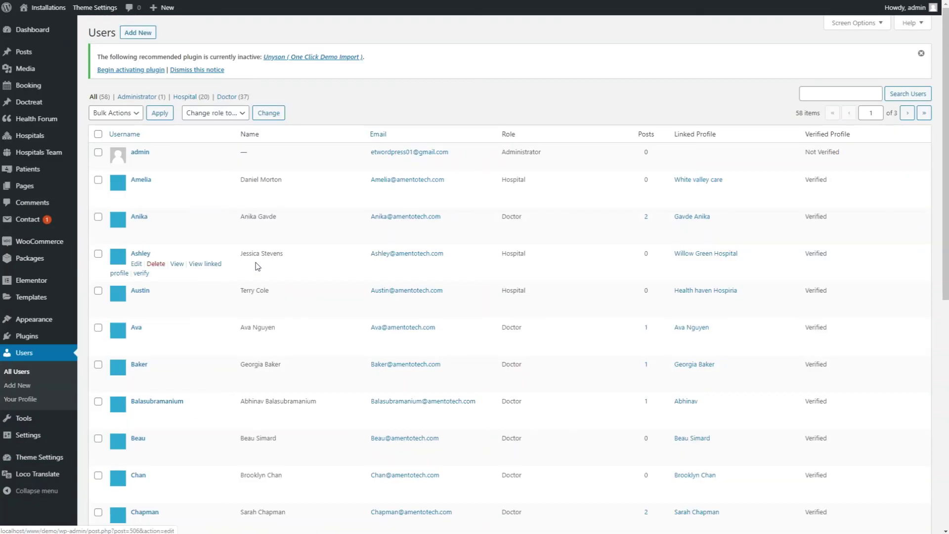
pyautogui.scroll(-6, 372, 233)
pyautogui.scroll(-4, 376, 277)
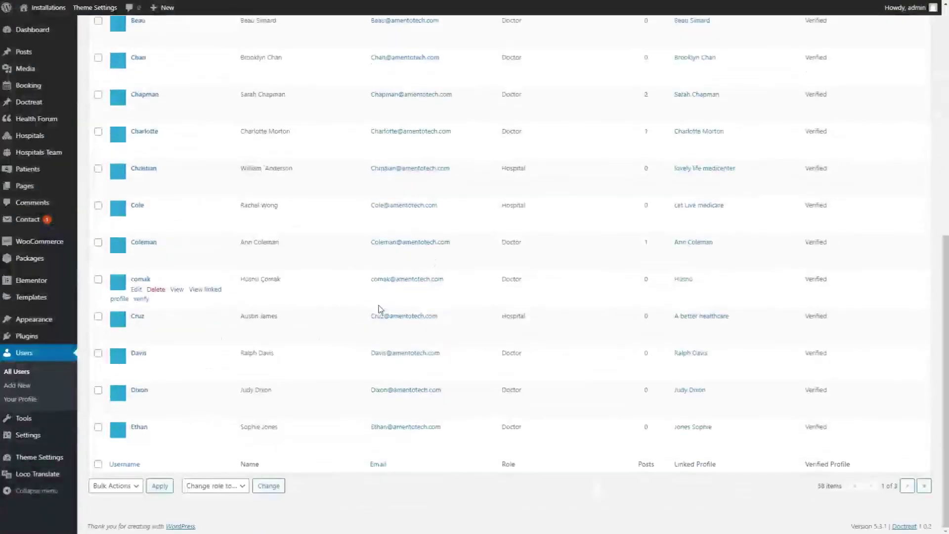
pyautogui.scroll(8, 303, 229)
# - Review the Doctreat doctors list with its locations, specialities and services
pyautogui.click(91, 106)
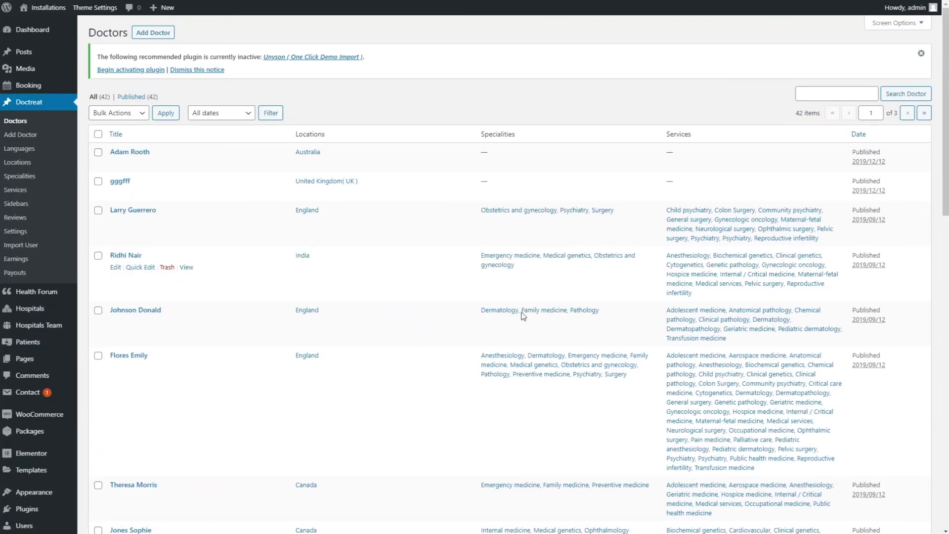
pyautogui.scroll(-10, 381, 267)
pyautogui.scroll(-4, 380, 259)
pyautogui.scroll(15, 384, 245)
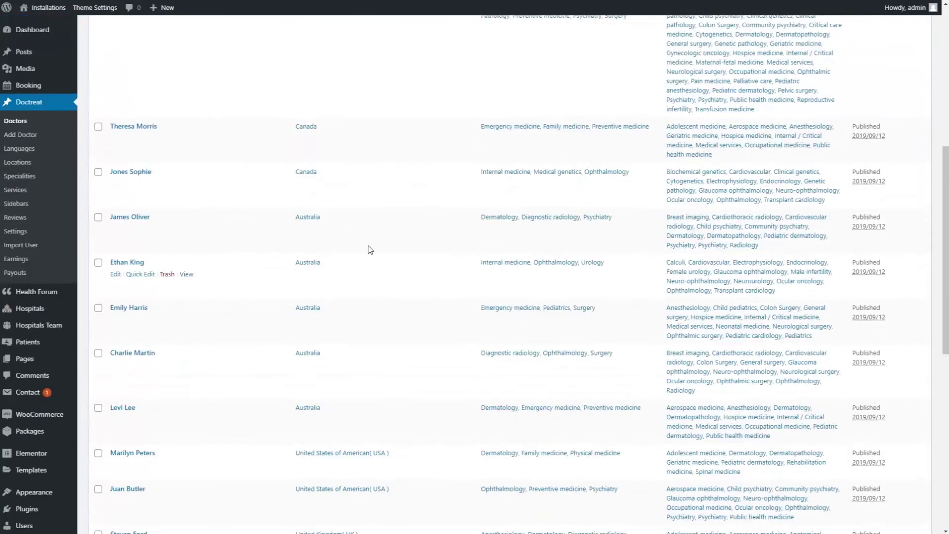
# - Visit the site's front end and look through the How It Work? page
pyautogui.click(32, 120)
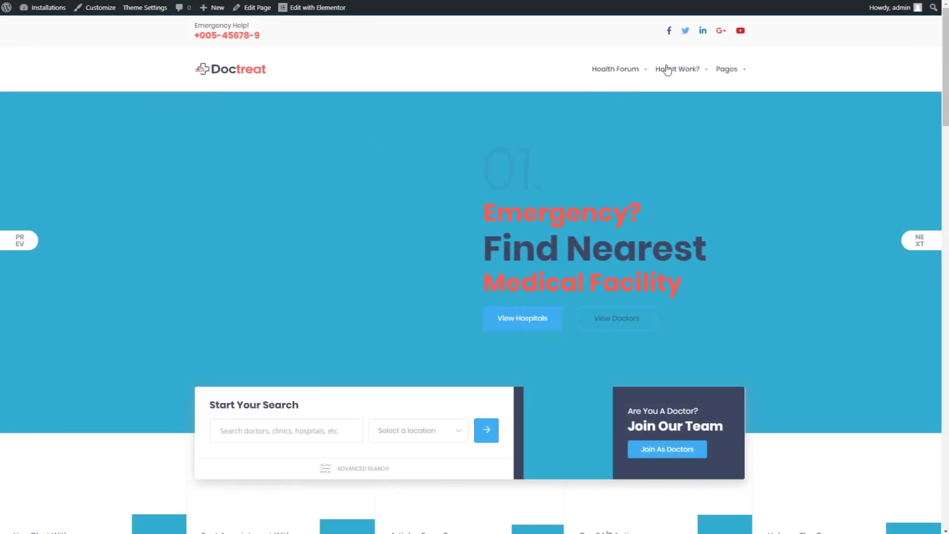
pyautogui.click(681, 71)
pyautogui.scroll(-9, 594, 183)
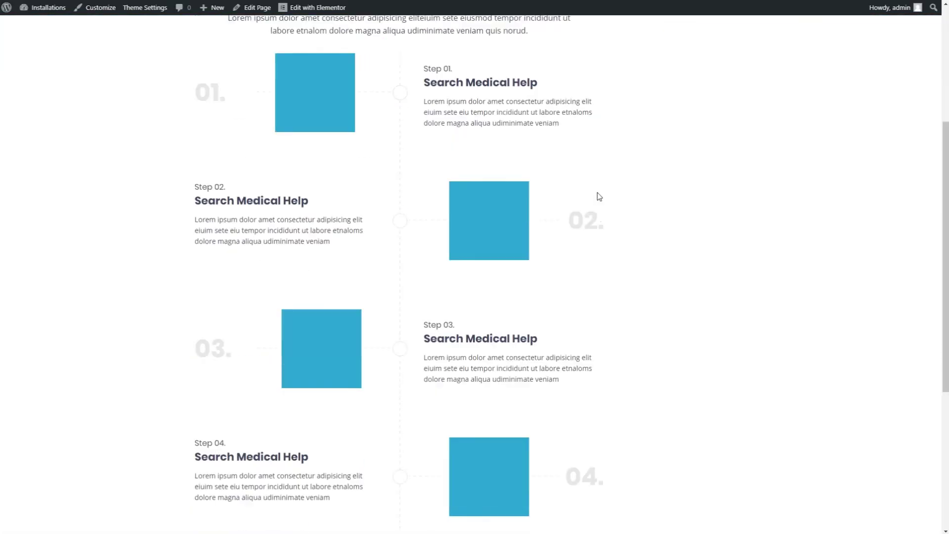